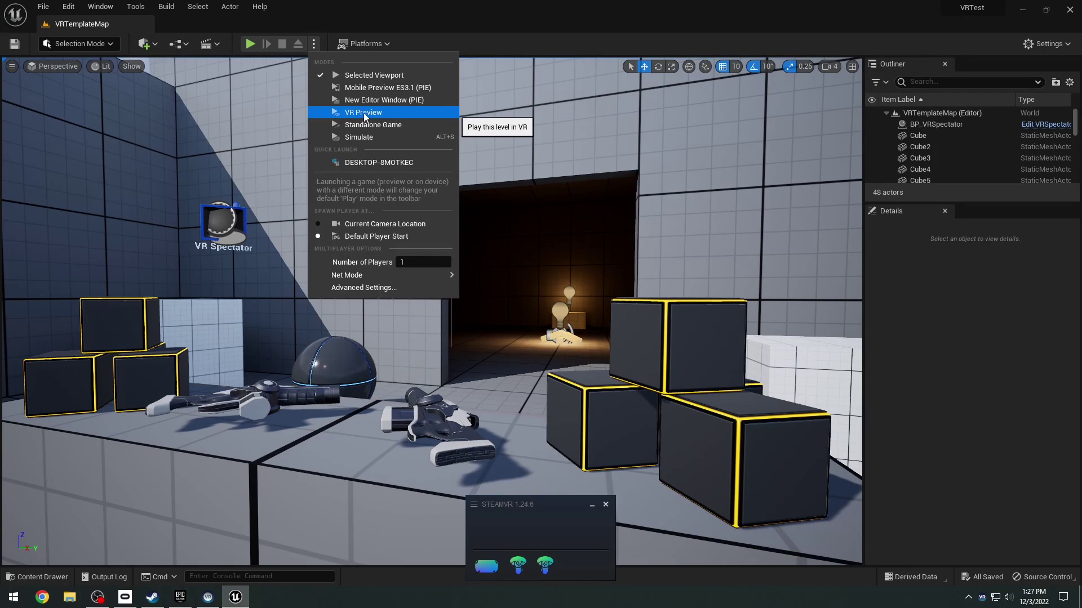
Step: Play the VRTemplateMap level in VR Preview mode
left_click(364, 113)
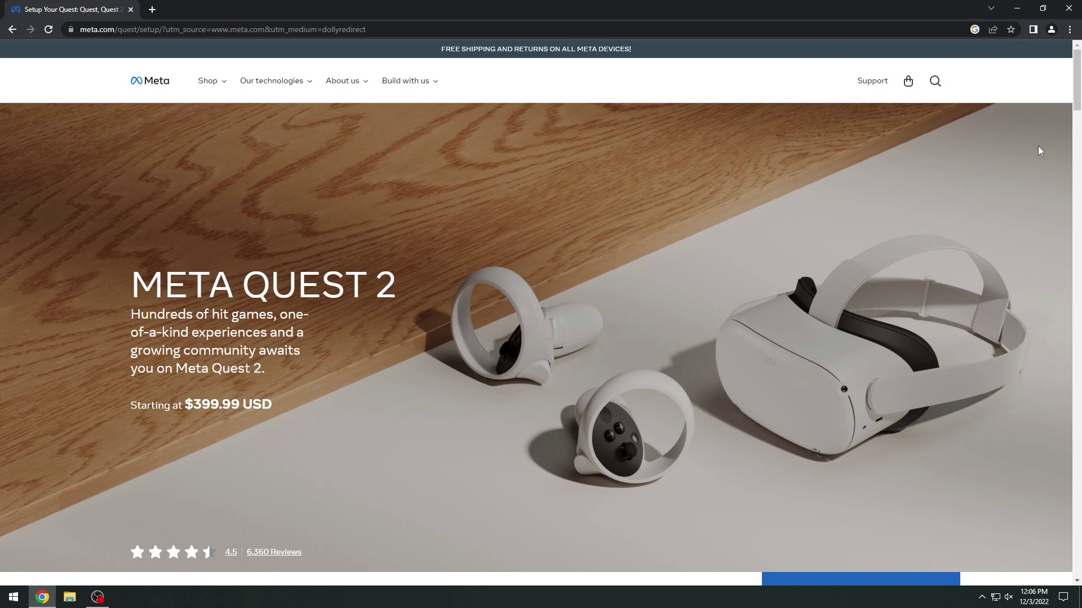
Step: Download the Oculus PC software from the Meta Quest 2 setup page and run OculusSetup.exe
left_click_drag(1080, 83, 1080, 175)
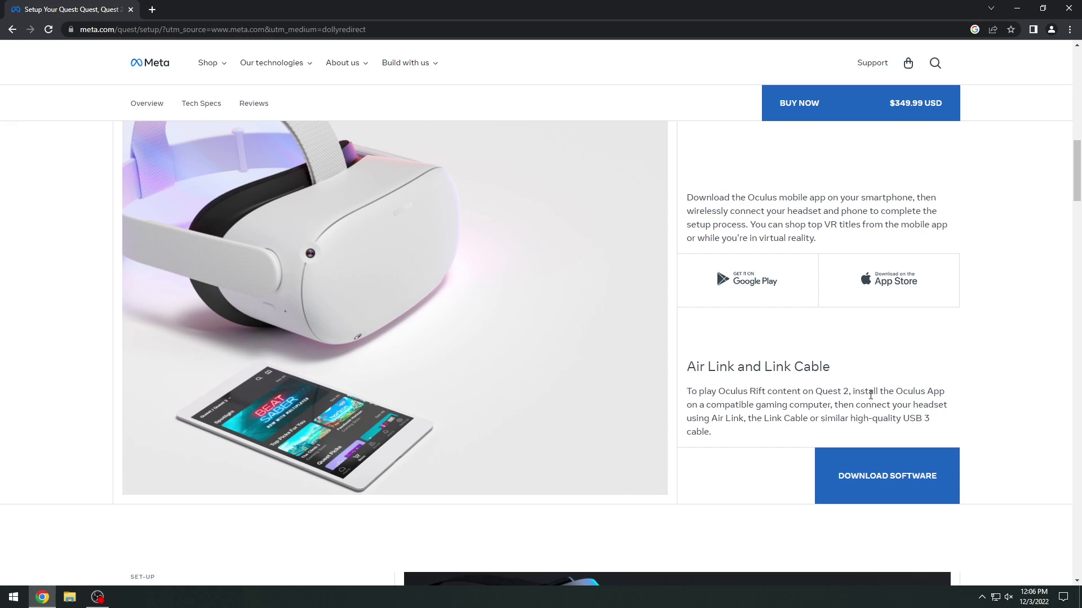
left_click(851, 463)
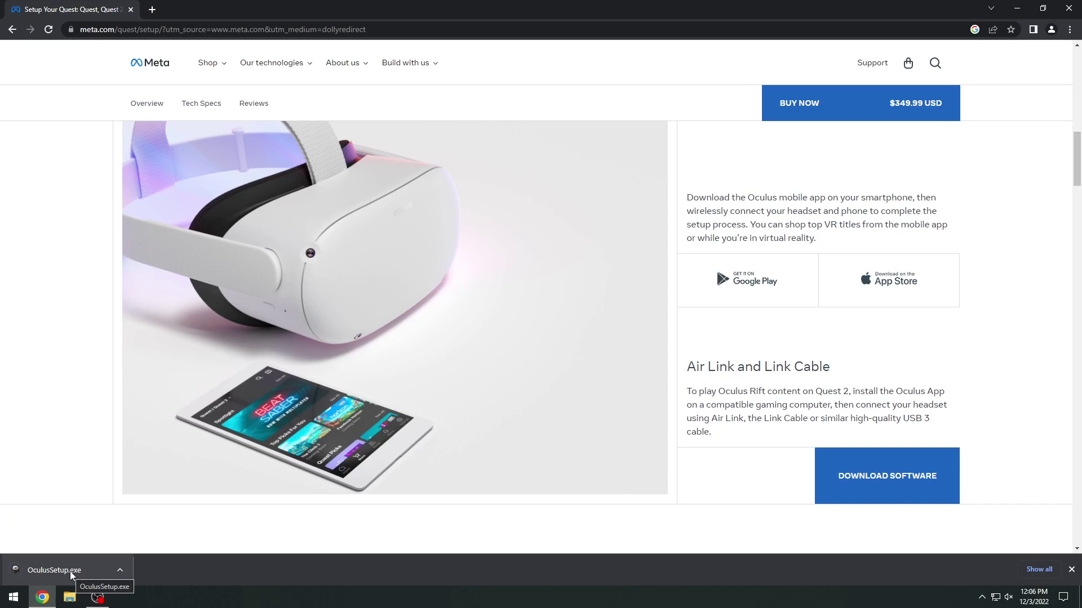
left_click(54, 570)
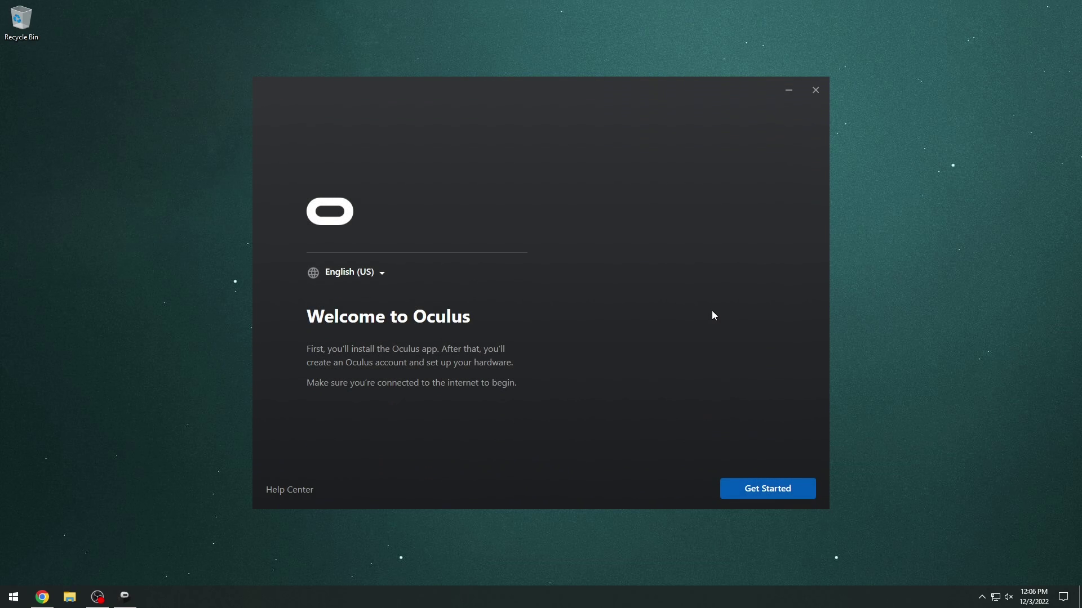
Step: Start the Oculus setup and install the software to C:\Program Files\Oculus\
left_click(746, 482)
left_click(752, 489)
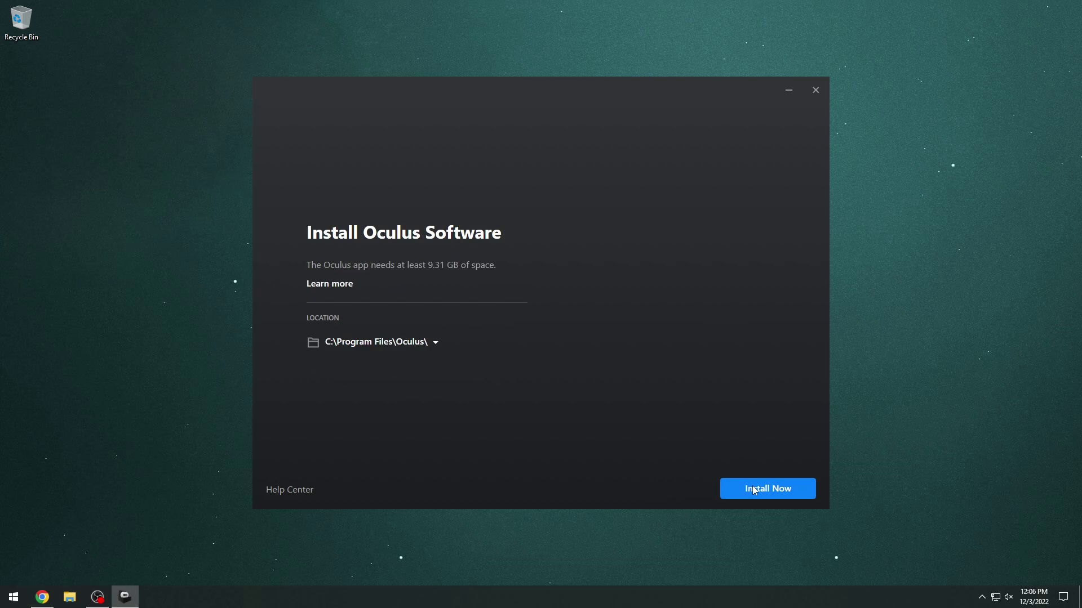
left_click(758, 487)
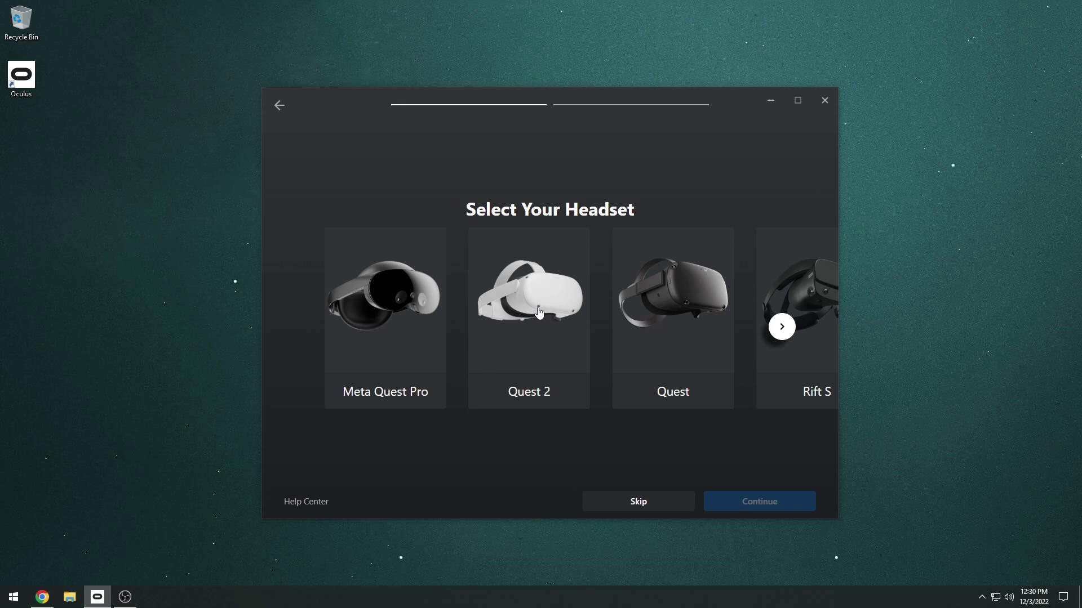
Step: Set up a Quest 2 headset with Air Link (Wireless) as the connection method
left_click(563, 367)
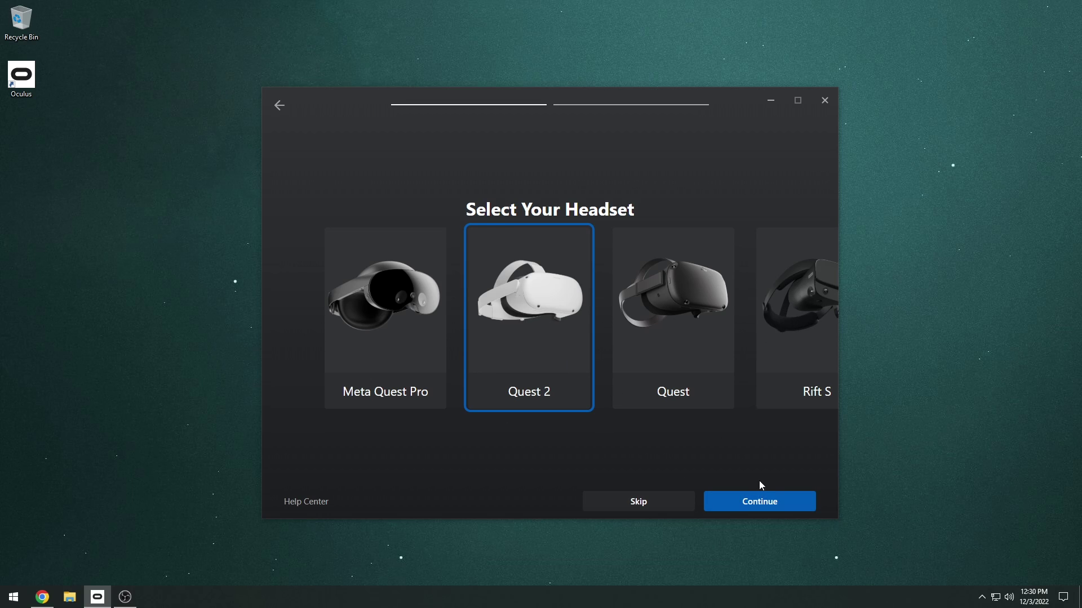
left_click(743, 502)
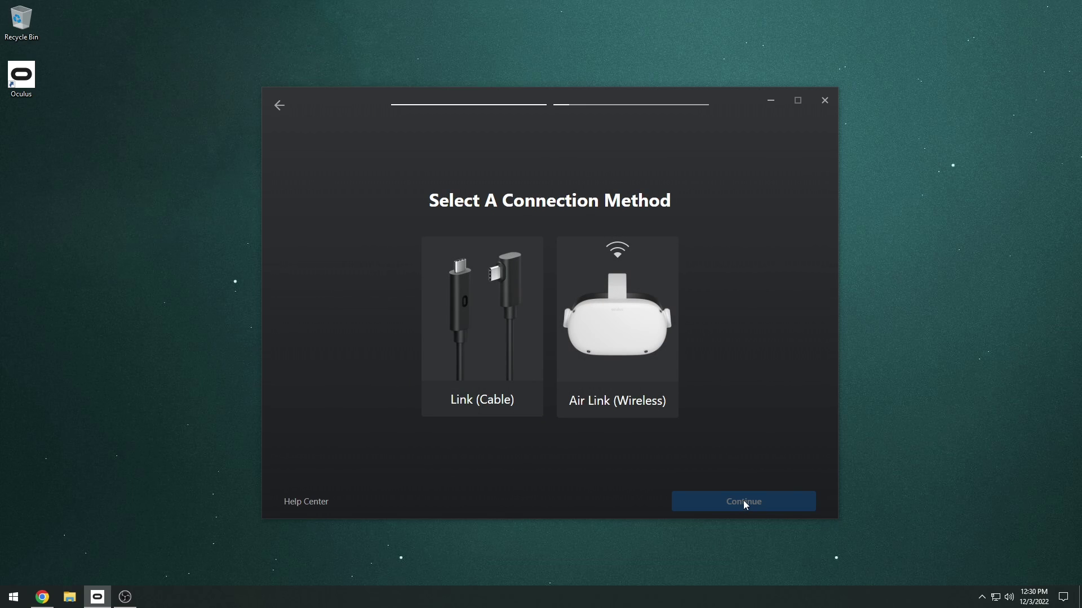
left_click(653, 406)
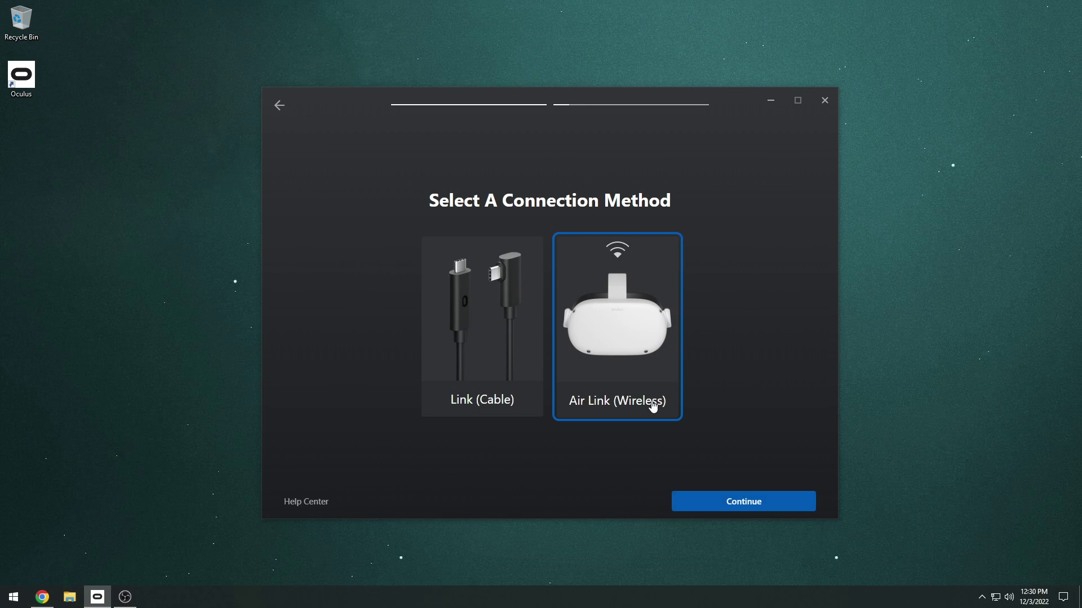
left_click(742, 507)
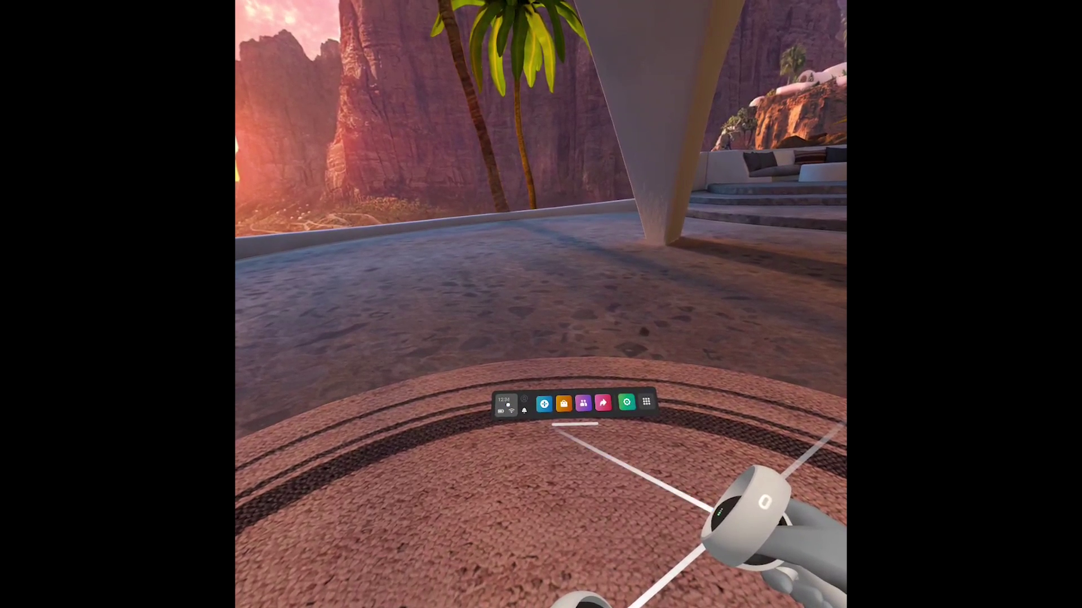
Step: Pair the headset with DESKTOP-8MOTKEC through Quest Link and confirm the Air Link pairing code on the PC
left_click(615, 399)
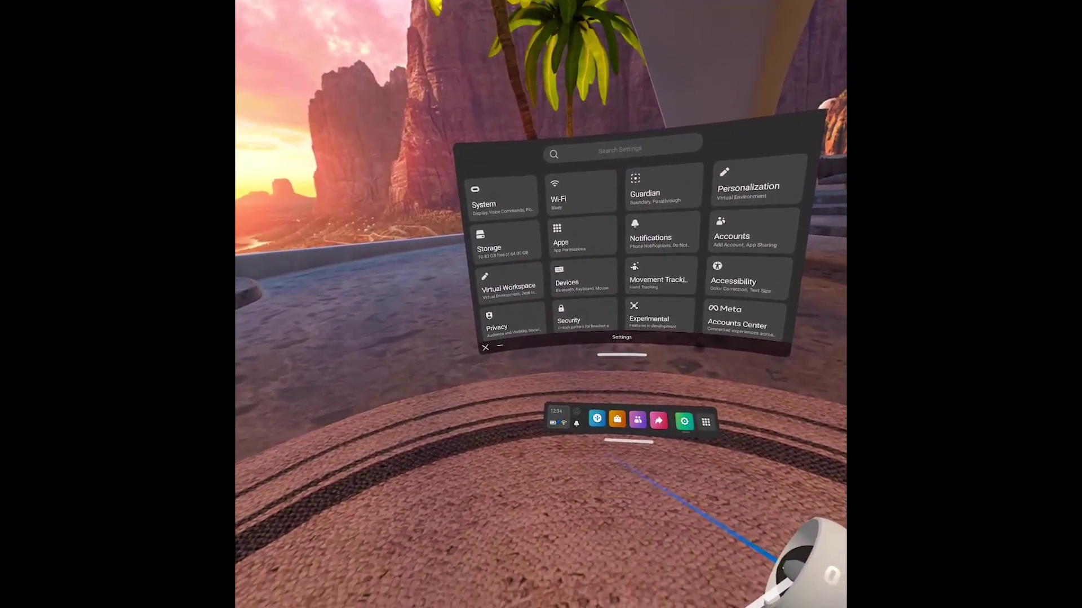
left_click(551, 417)
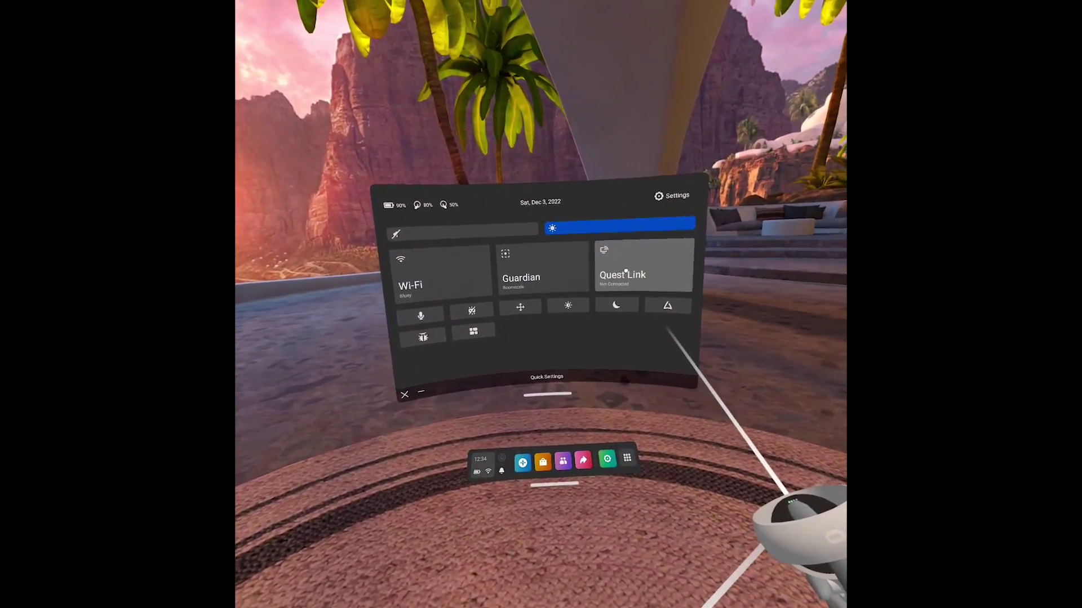
left_click(625, 263)
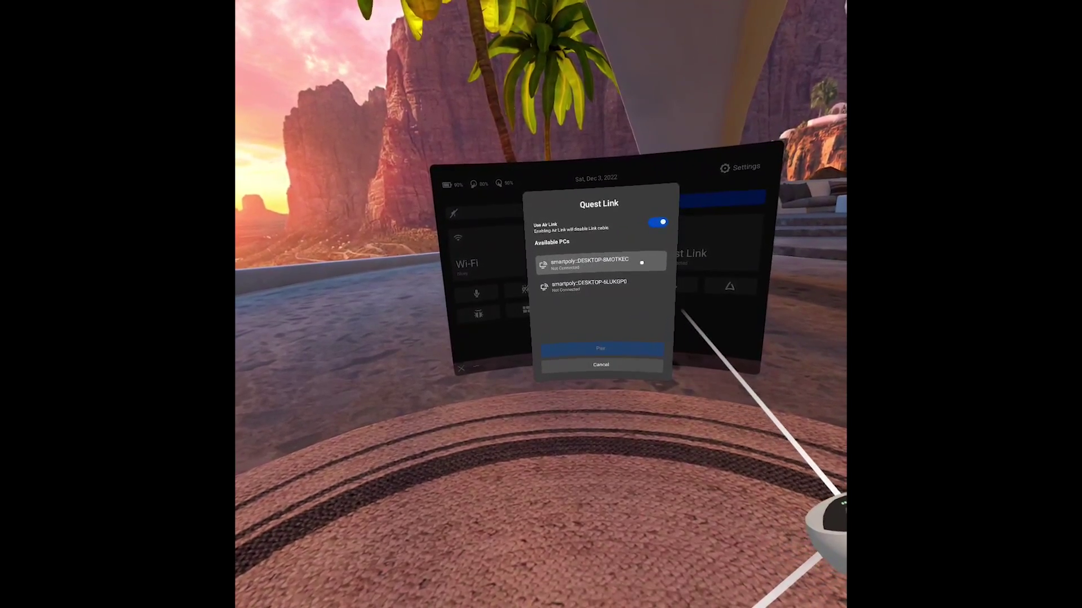
left_click(587, 260)
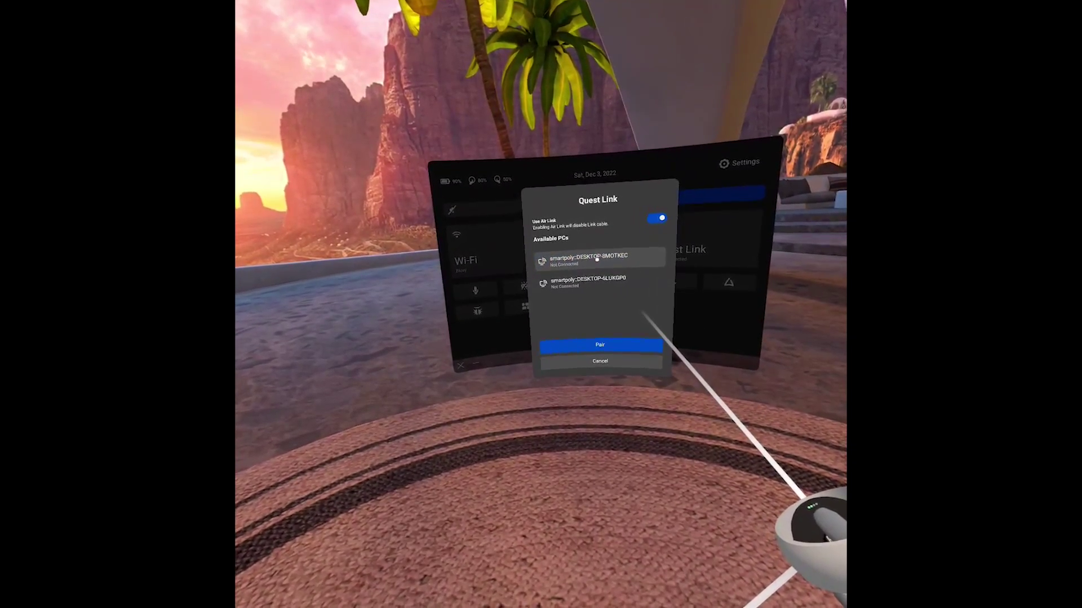
left_click(607, 345)
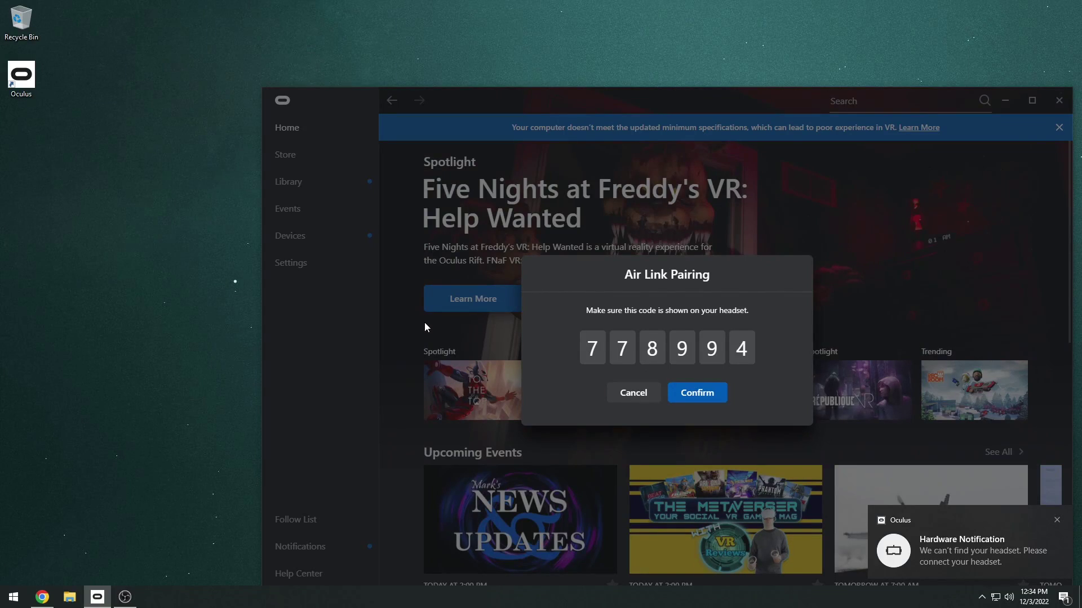
left_click(696, 390)
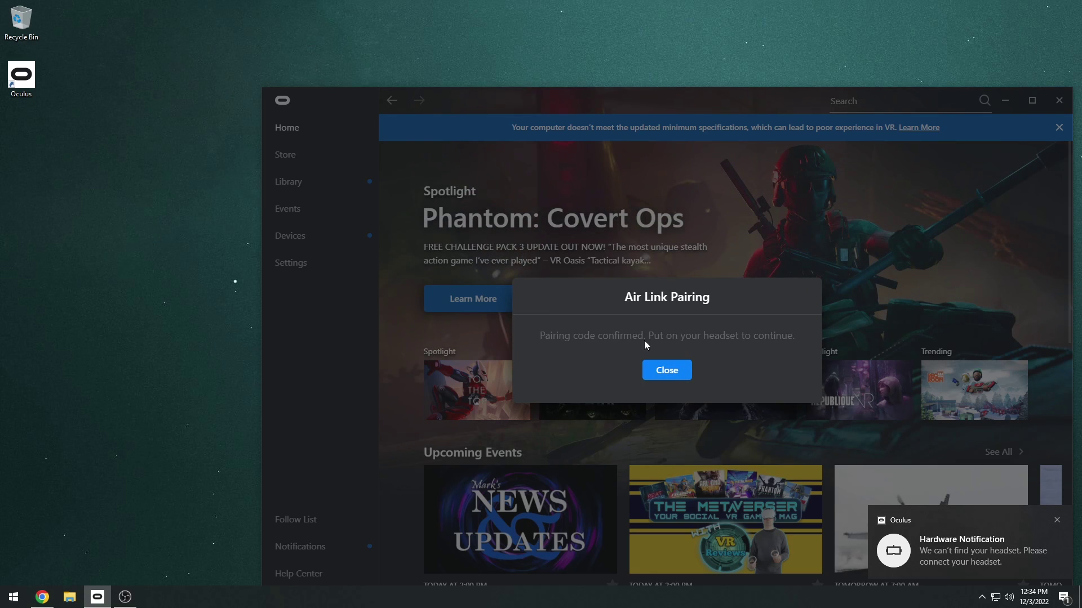
left_click(669, 370)
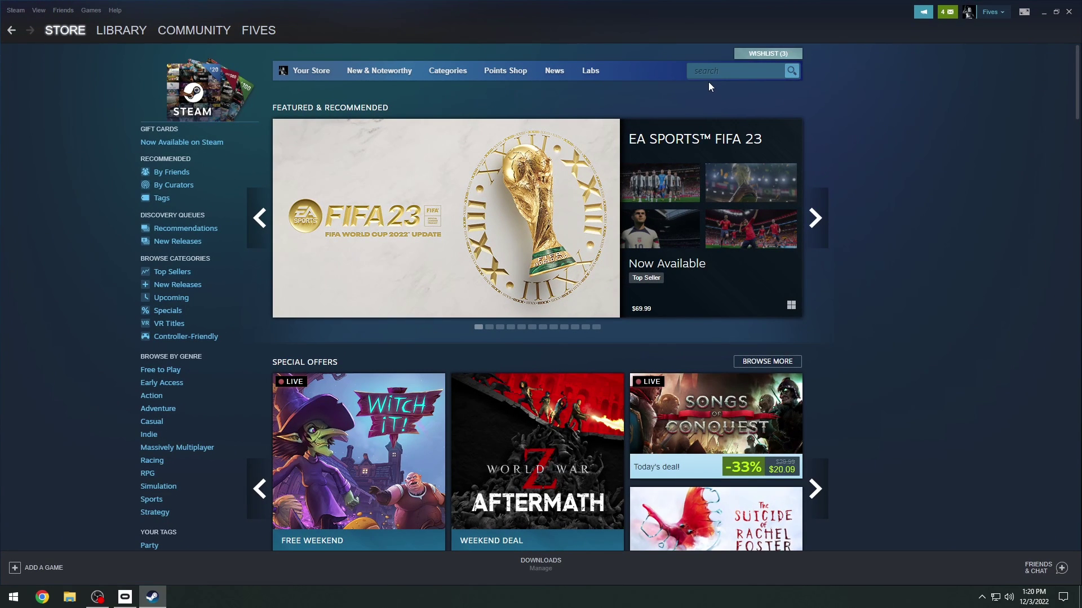
Step: Switch to Steam, search the store for "steam vr", and start SteamVR from its store page
left_click(713, 75)
type("steam vr")
key("Return")
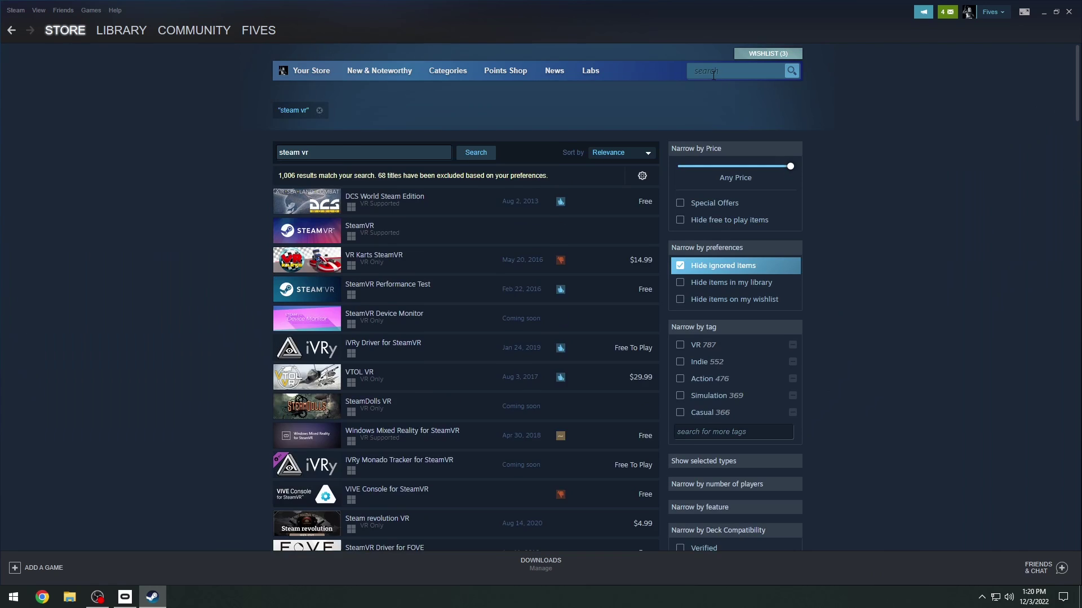
mouse_move(366, 239)
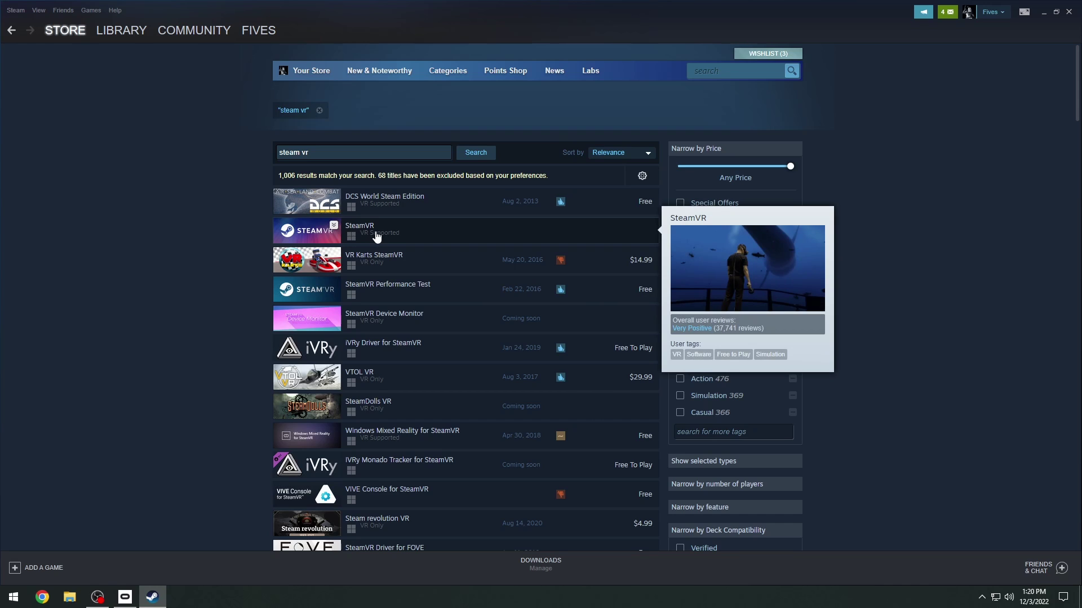
left_click(376, 237)
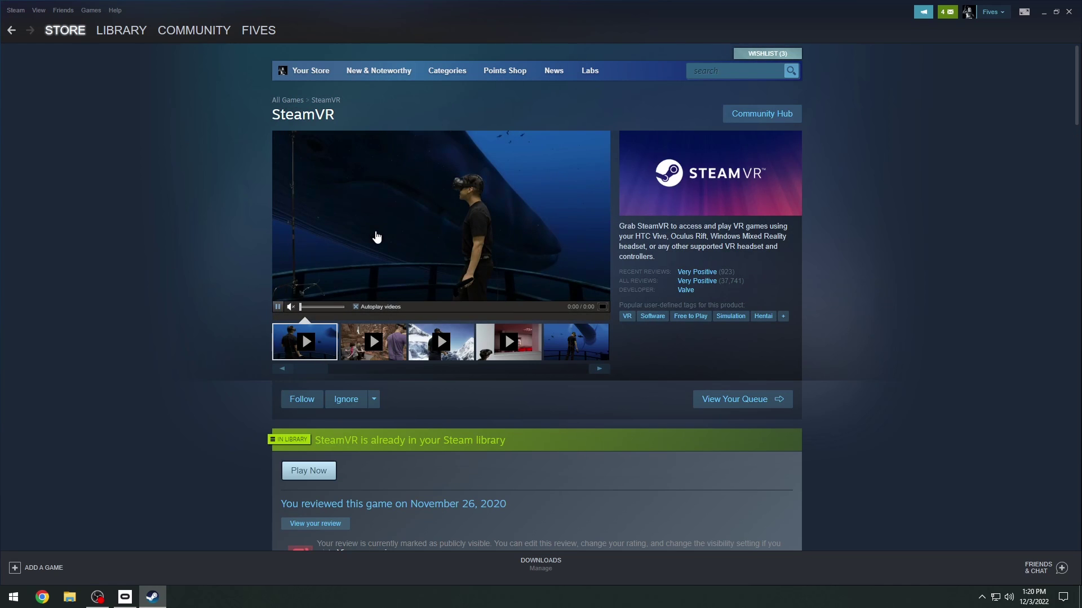
scroll(584, 413, "down", 3)
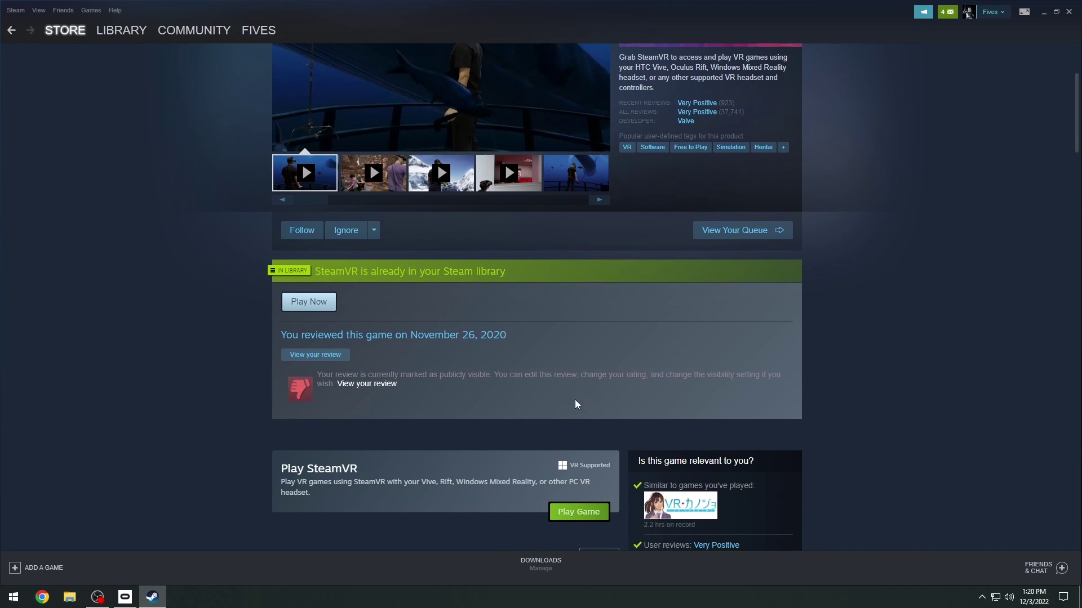
left_click(315, 302)
Step: Find SteamVR again through the "steam vr" store search and install it with desktop and start menu shortcuts
left_click(709, 78)
type("steam vr")
key("Return")
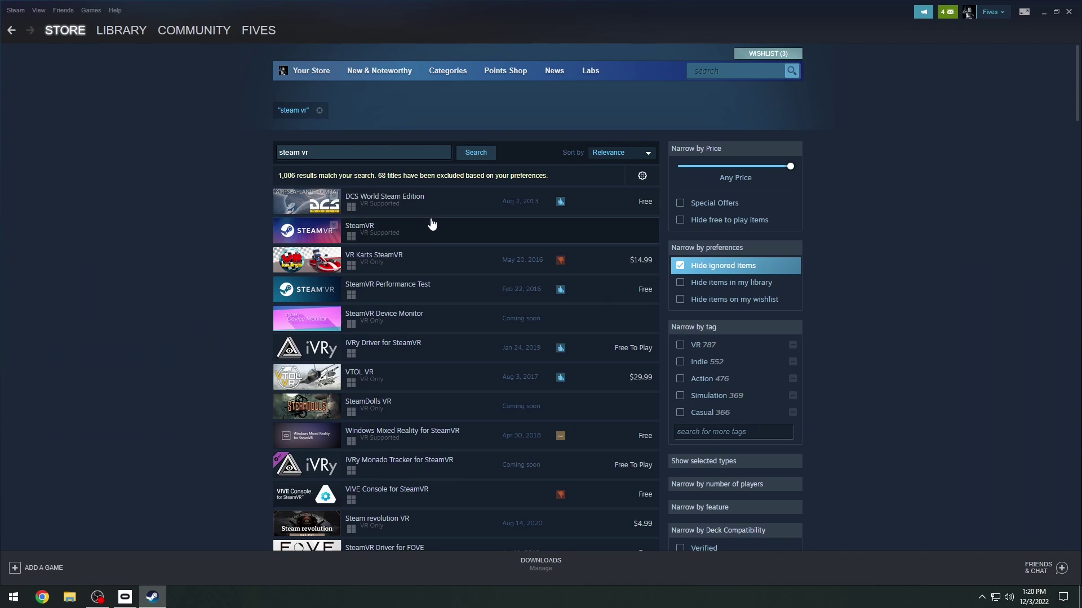
mouse_move(358, 240)
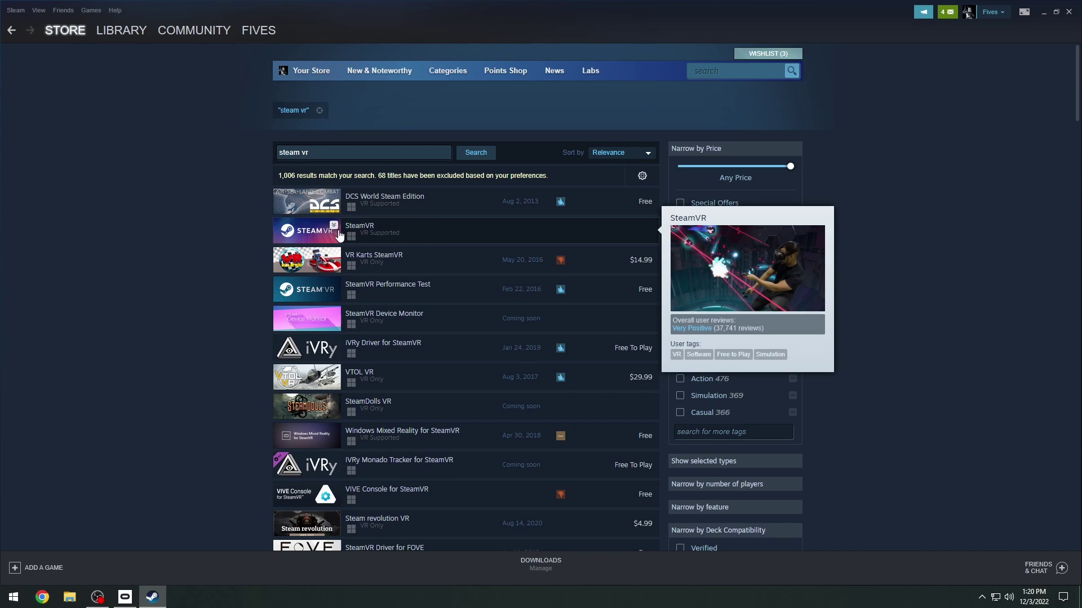
left_click(319, 235)
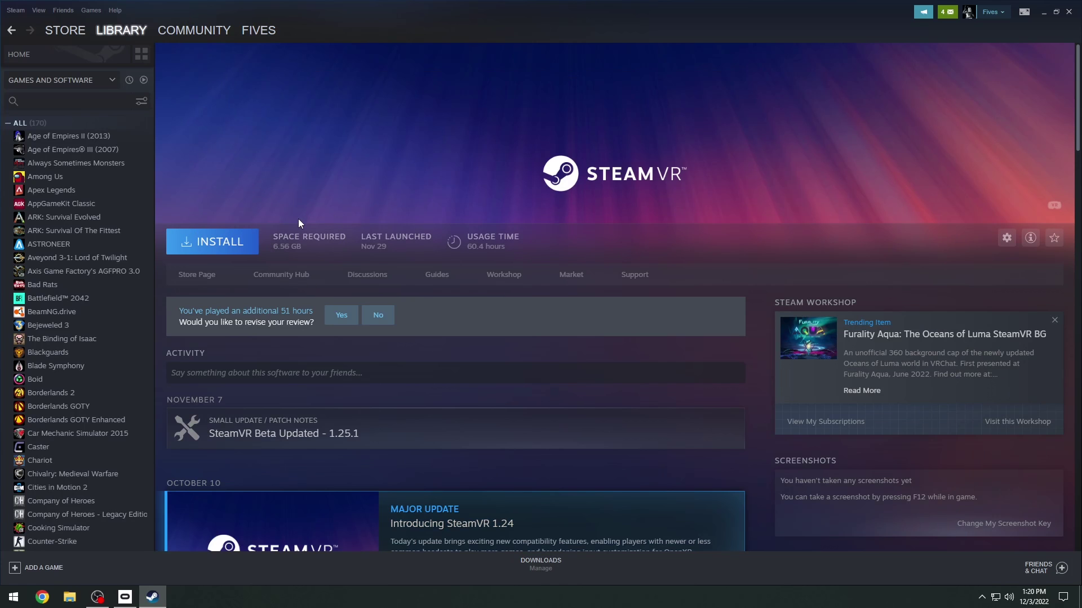
left_click(209, 246)
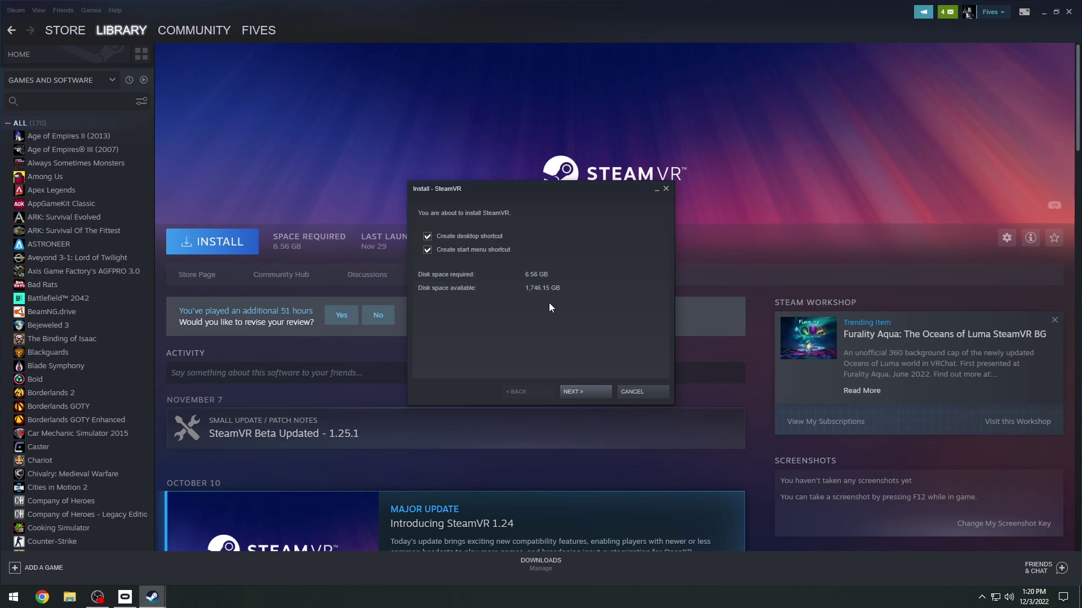
left_click(578, 389)
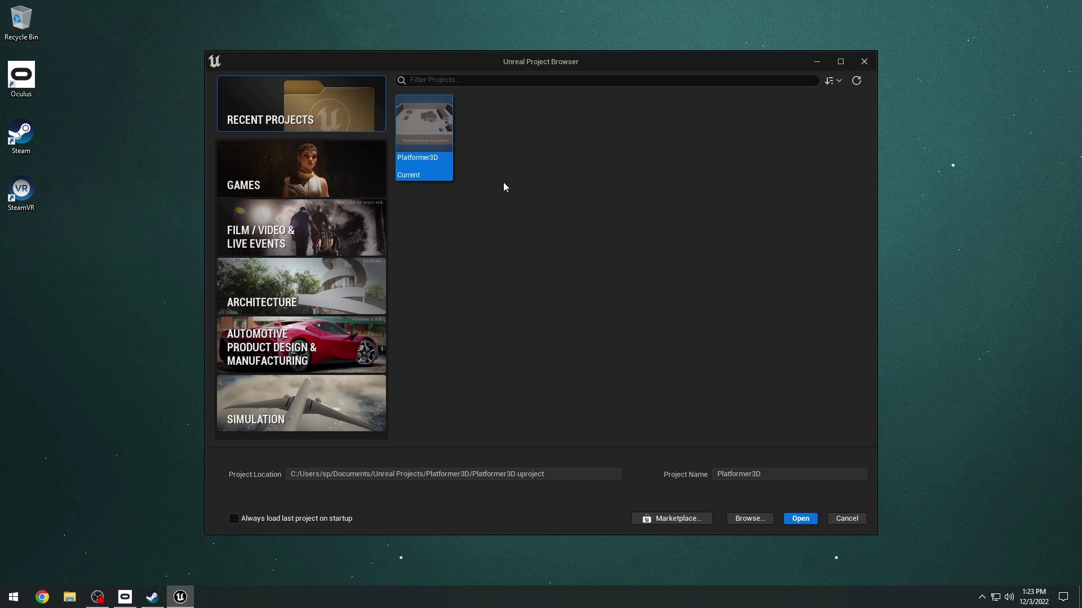
Step: In the Unreal Project Browser, create a Games project named VRTest from the Virtual Reality template
left_click(303, 168)
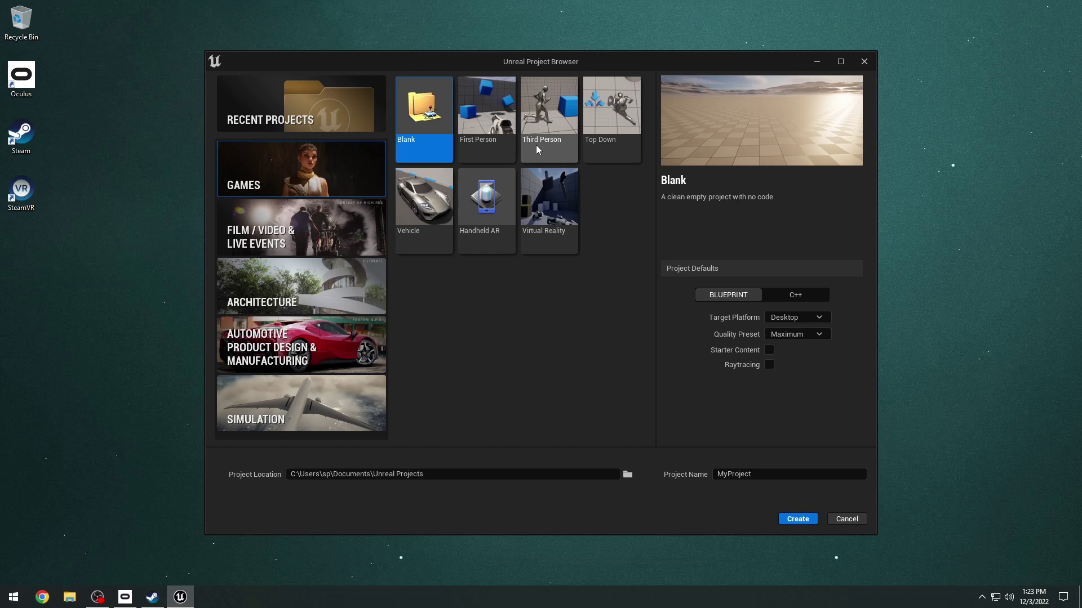
left_click(543, 194)
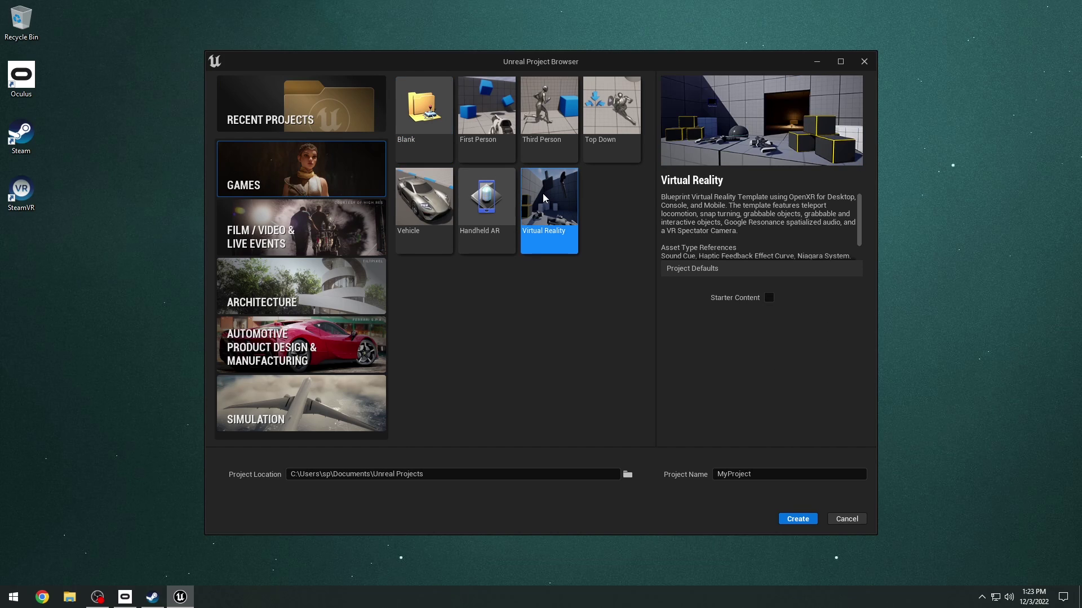
left_click(767, 474)
type("VRTest")
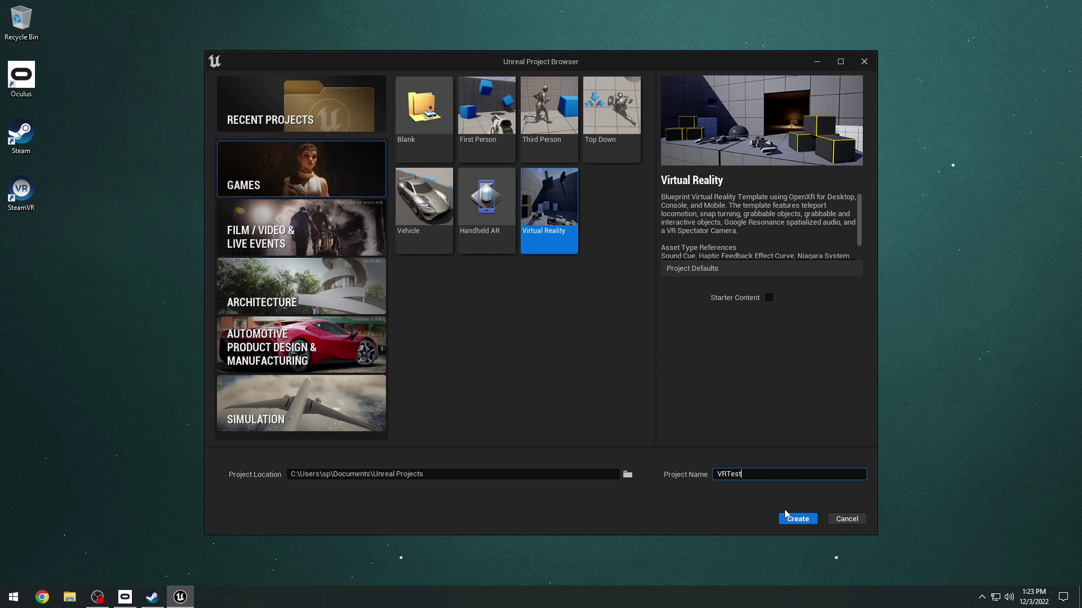
left_click(796, 518)
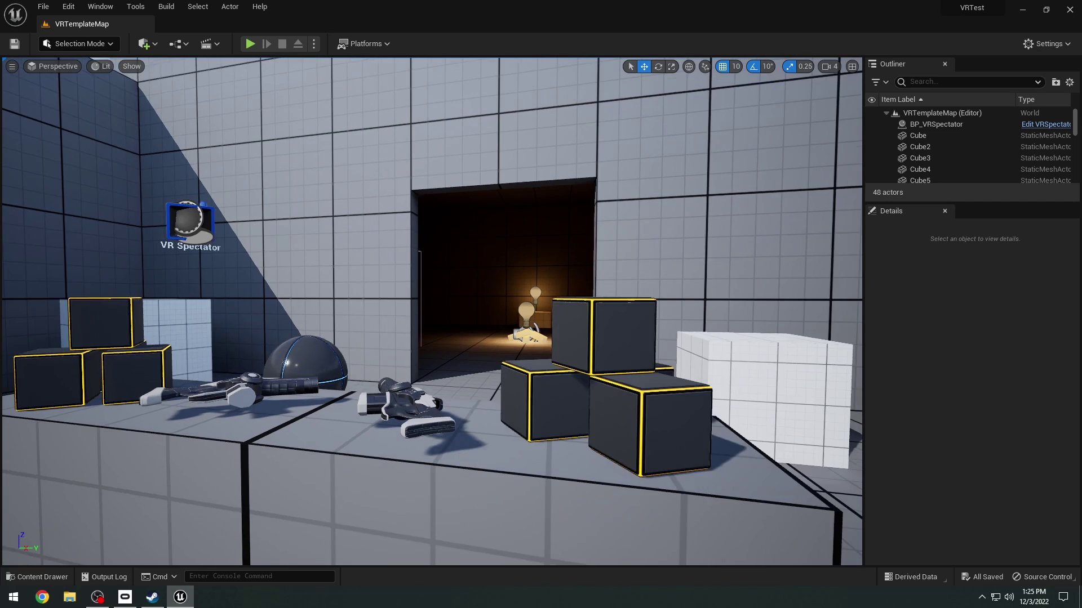
Step: Check the available play modes to see whether VR Preview can be used
scroll(431, 311, "down", 3)
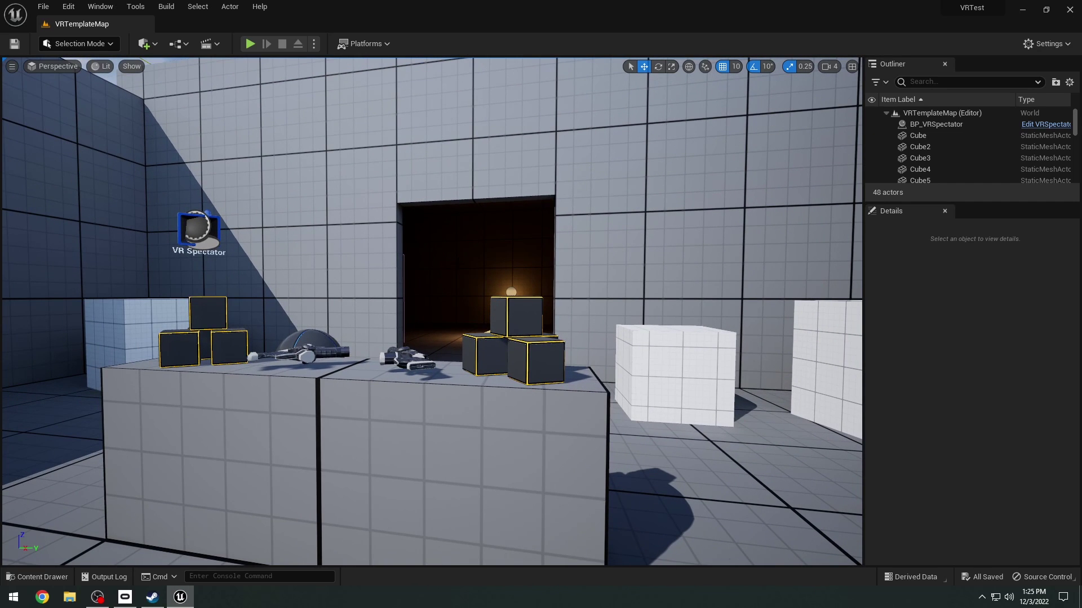
left_click(314, 45)
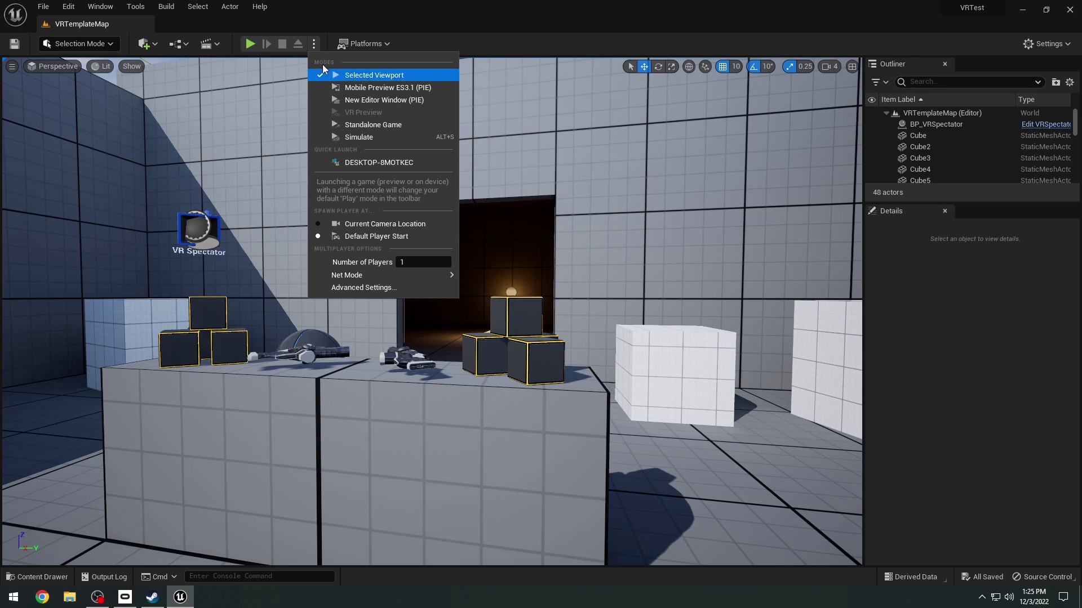
left_click(317, 47)
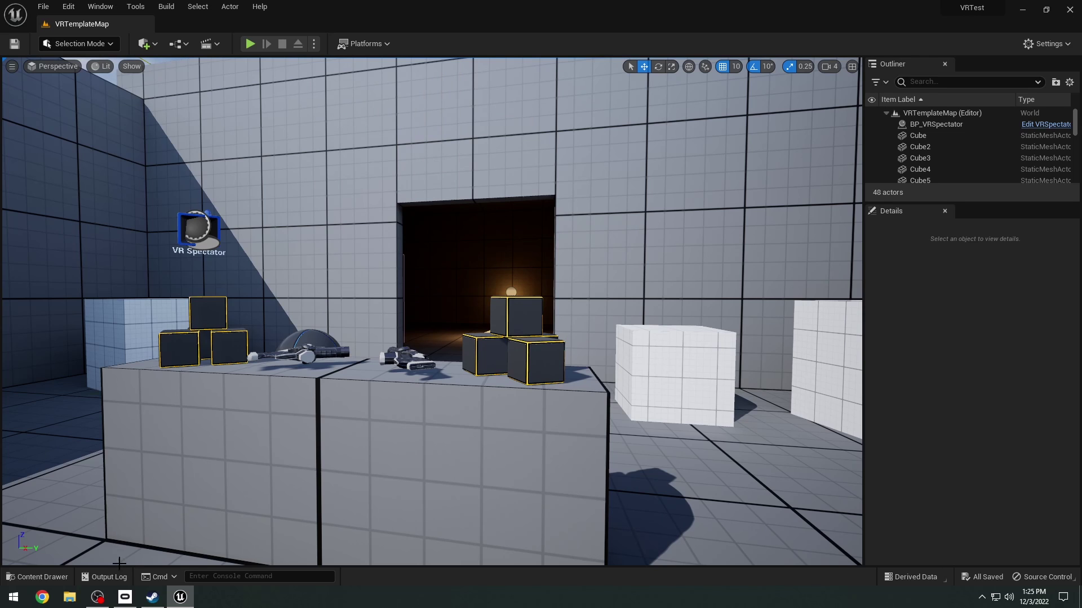
Step: Switch from the Unreal Editor to the Oculus app
mouse_move(126, 596)
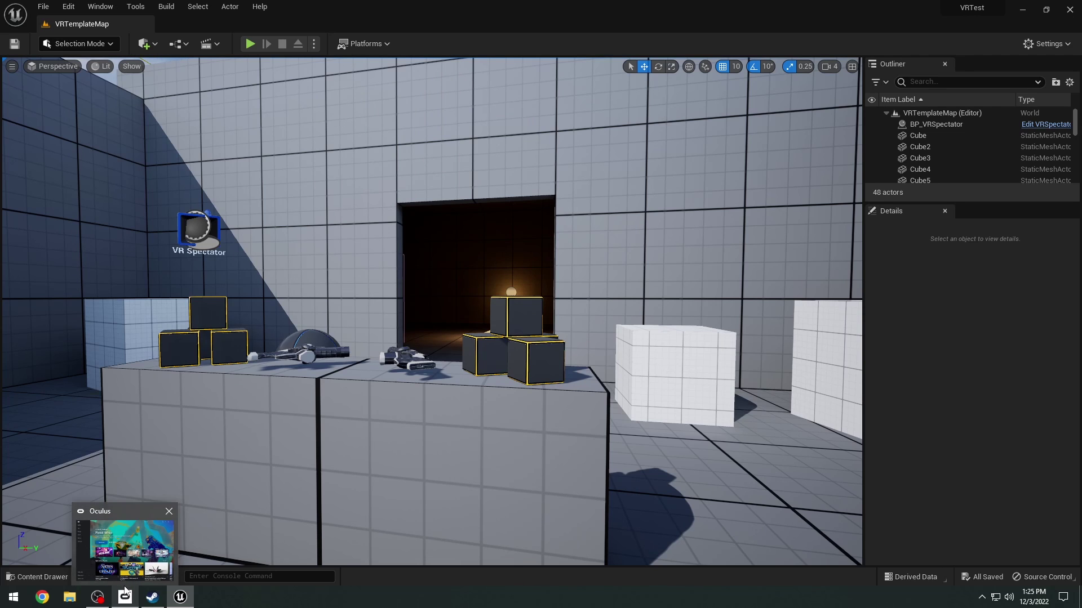
left_click(131, 572)
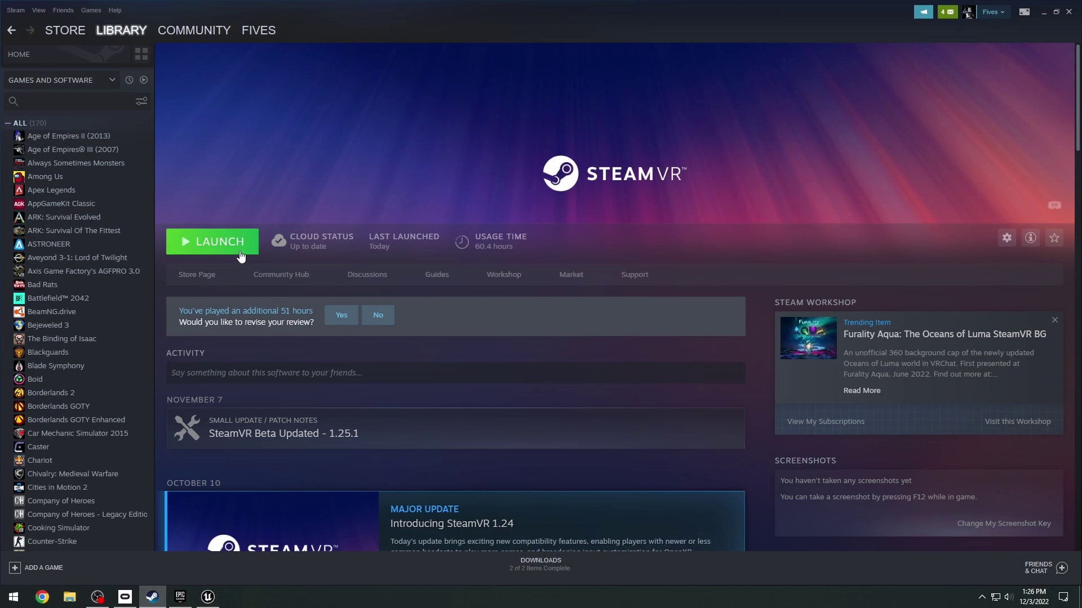
Step: Launch SteamVR from the Steam library and minimize the Steam window
left_click(212, 241)
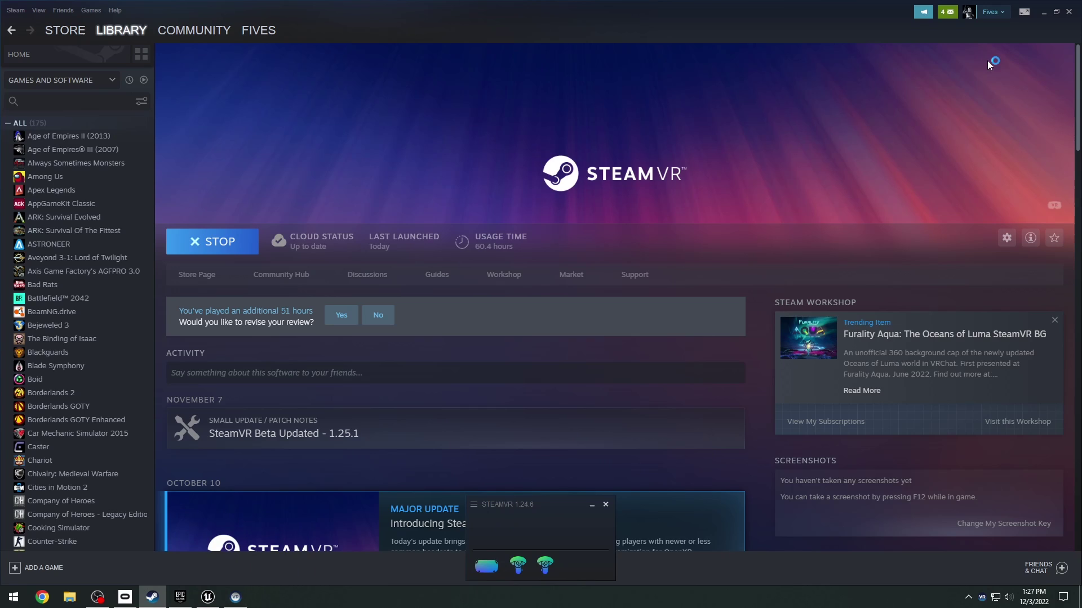
left_click(1044, 12)
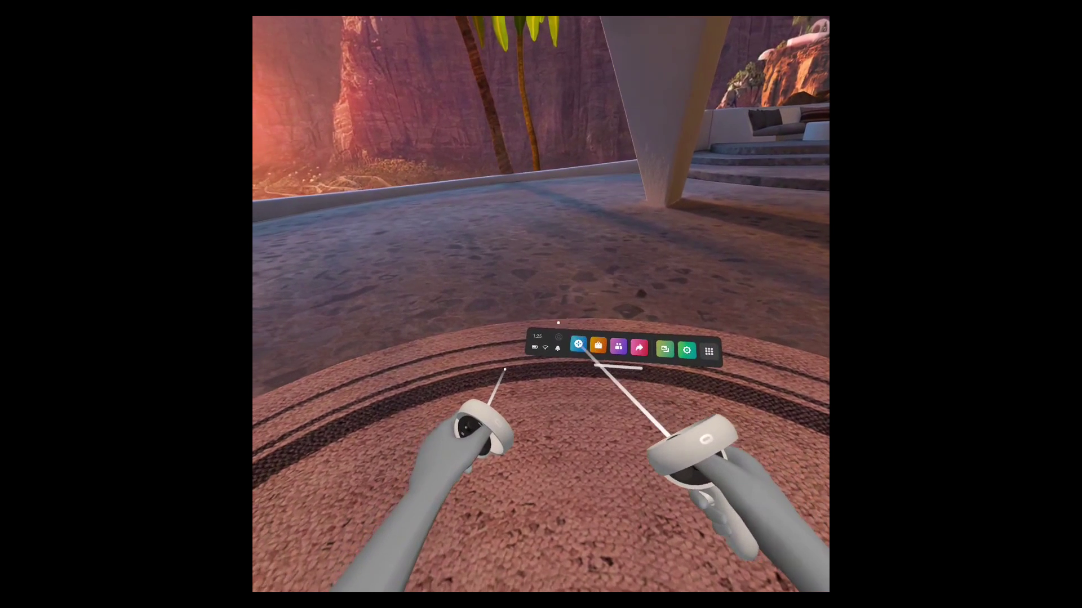
Step: In the headset's quick settings, open Quest Link and launch it with Air Link on the DESKTOP-8MOTKEC computer
left_click(545, 348)
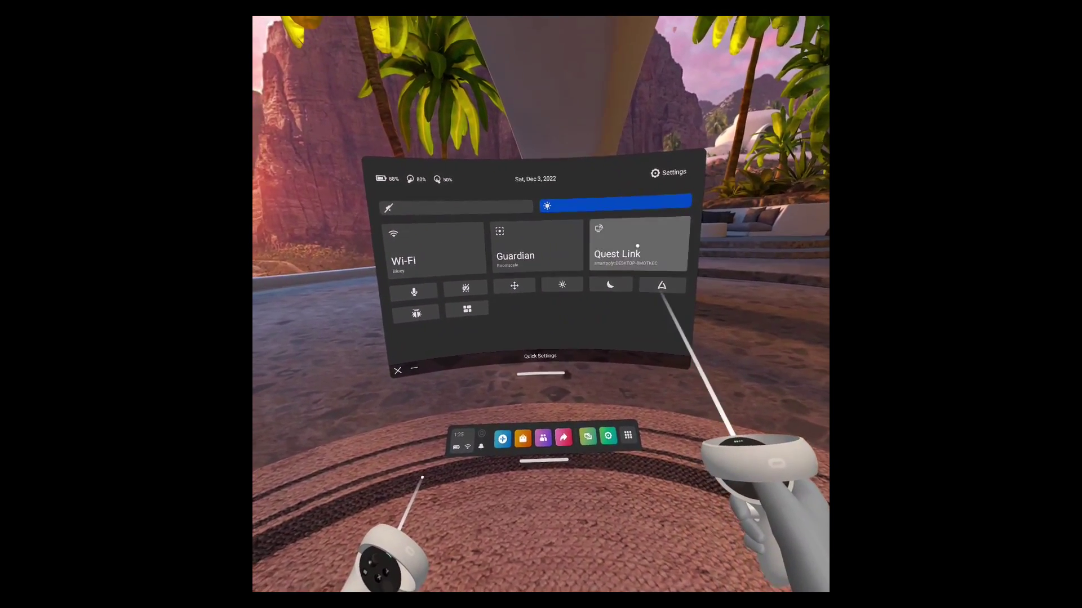
left_click(637, 245)
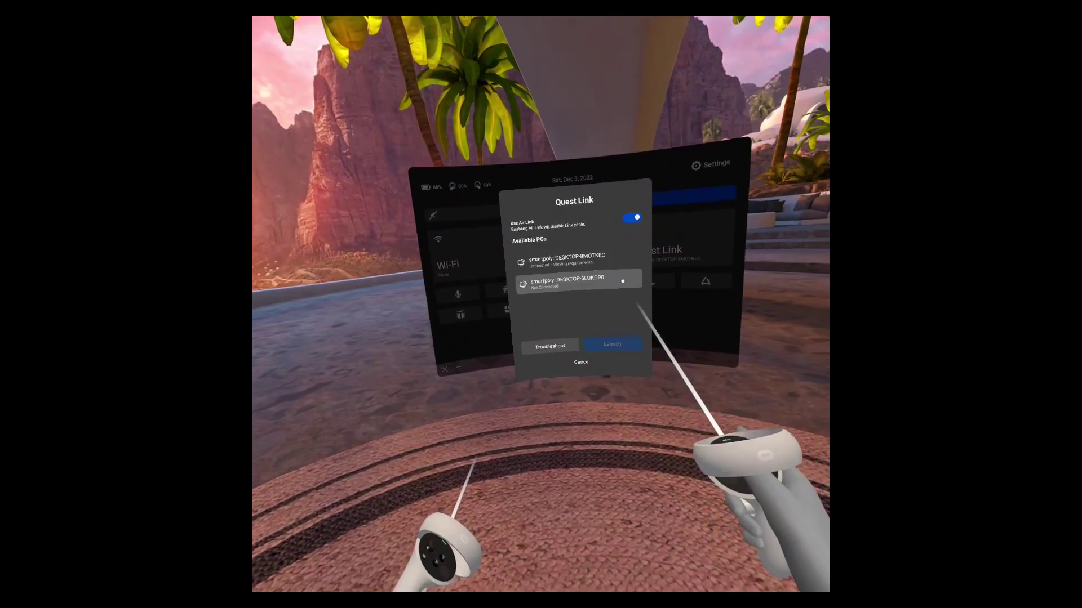
left_click(593, 288)
left_click(601, 290)
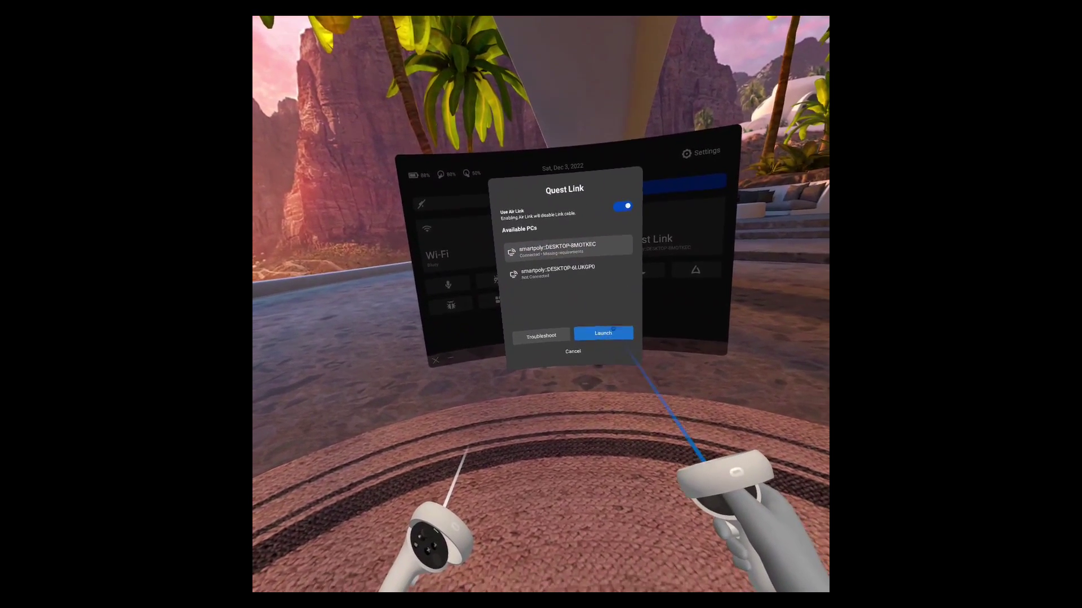
left_click(620, 349)
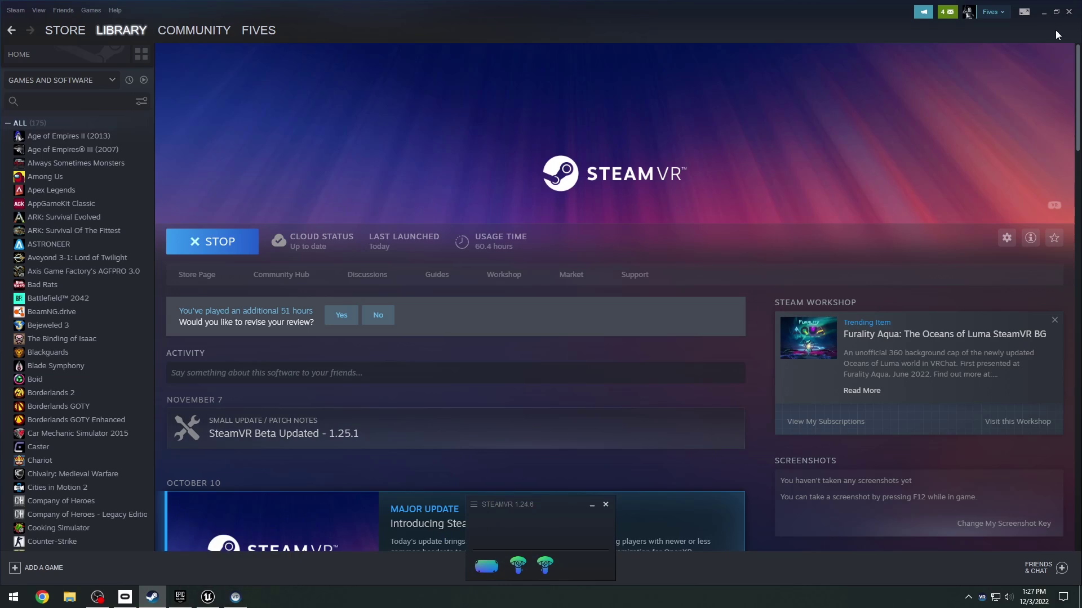
Step: Restart the VRTest project by closing the Unreal Editor and reopening it from the Epic Games launcher, and run it in VR Preview
left_click(1043, 11)
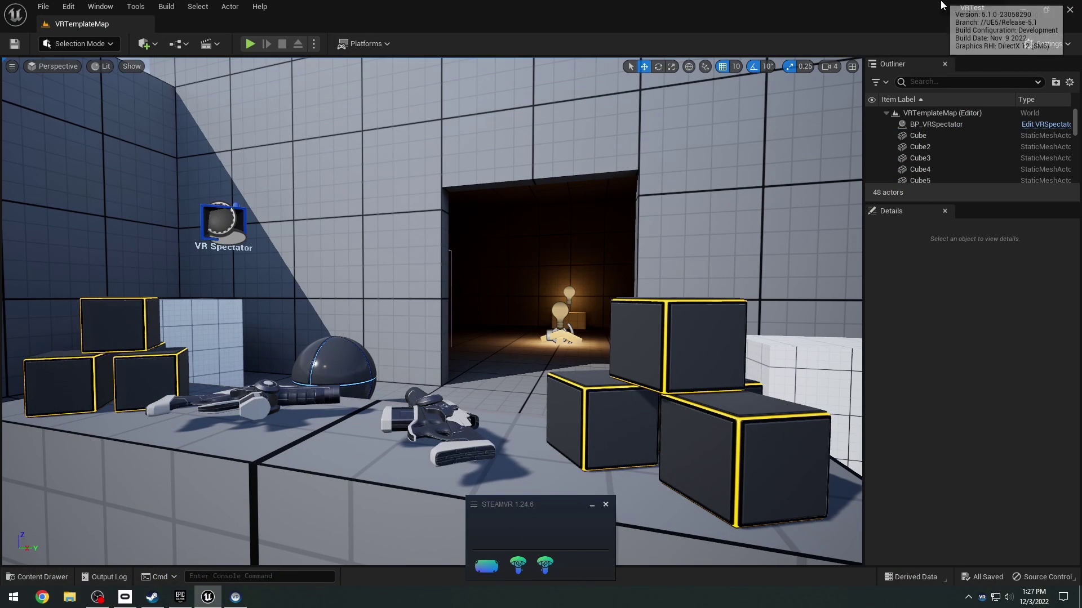
left_click(1076, 16)
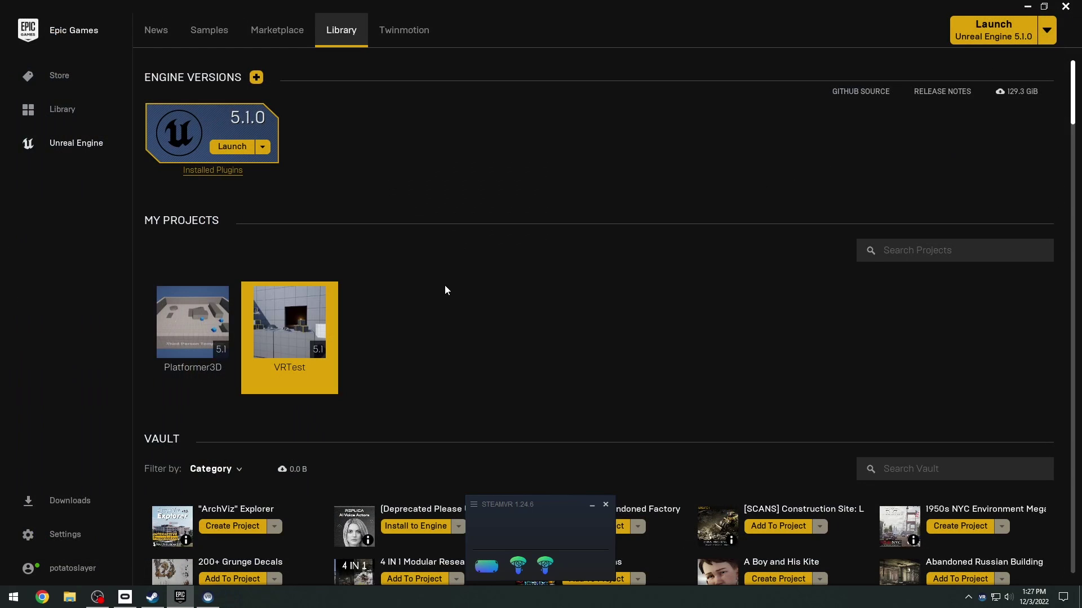
double_click(296, 332)
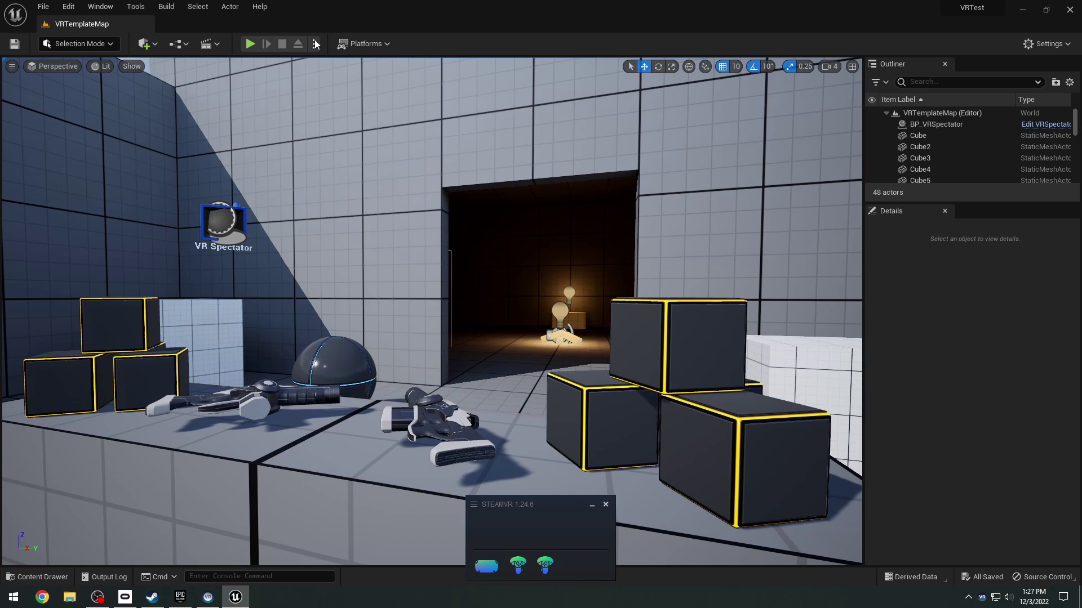
left_click(316, 44)
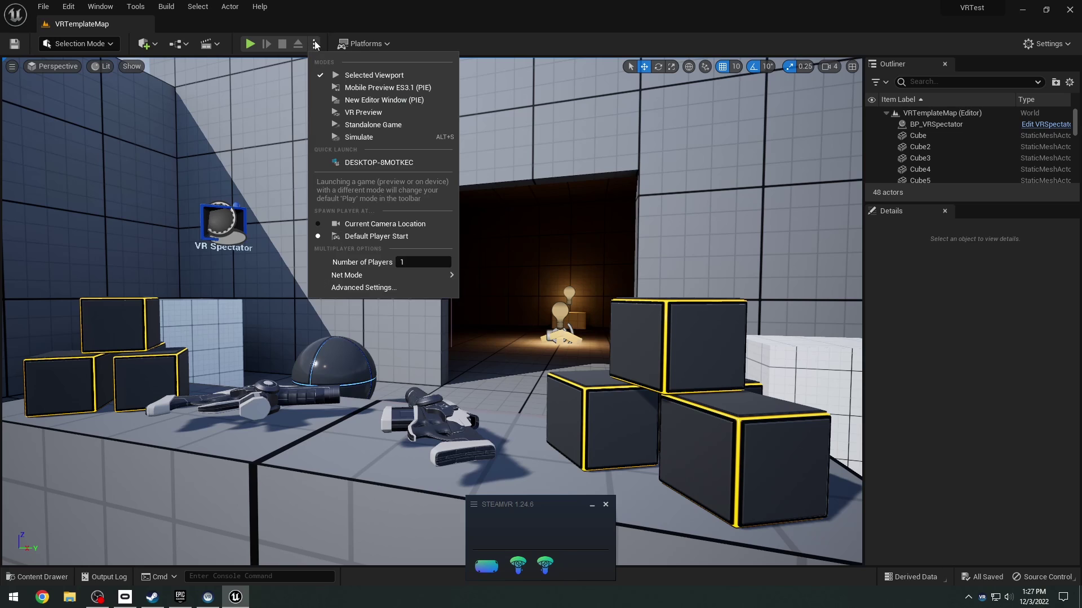
left_click(364, 112)
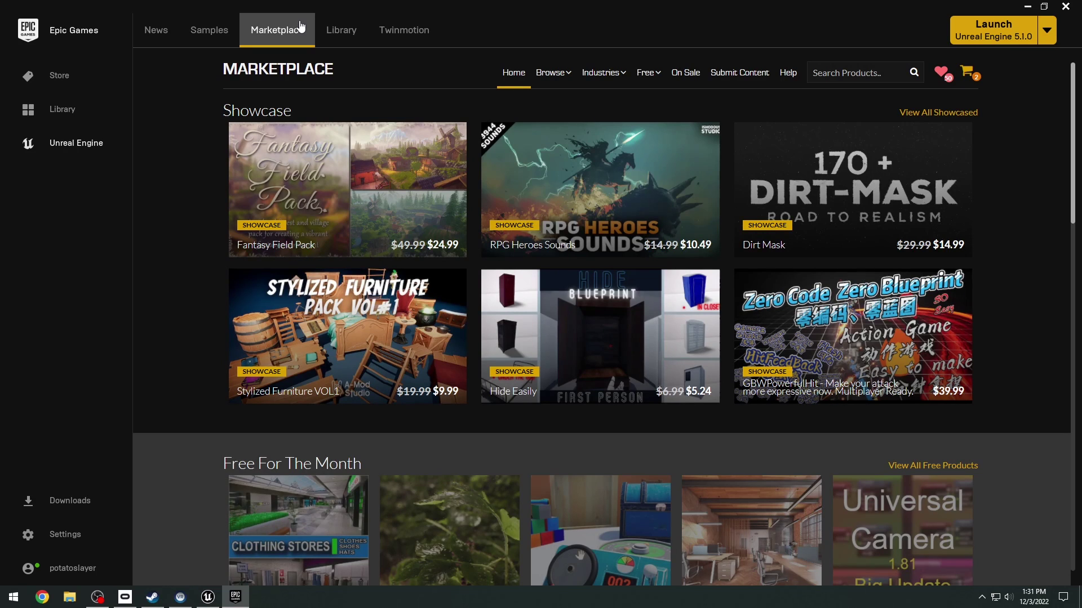
Step: Find Stylized Asian Village in the Marketplace's Permanently Free Collection and add it to the VRTest project
mouse_move(651, 72)
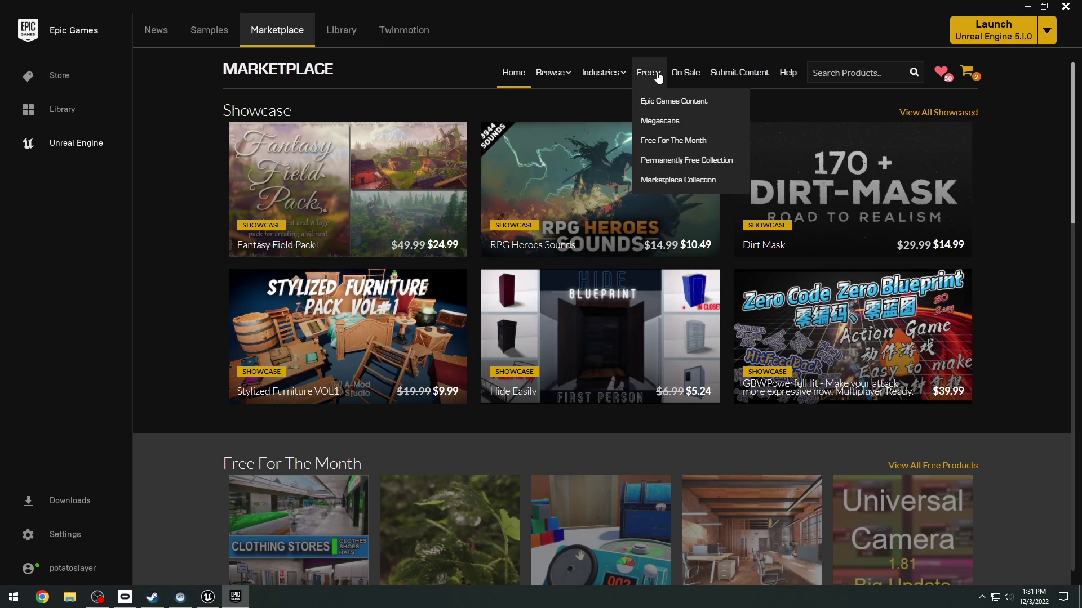
left_click(681, 162)
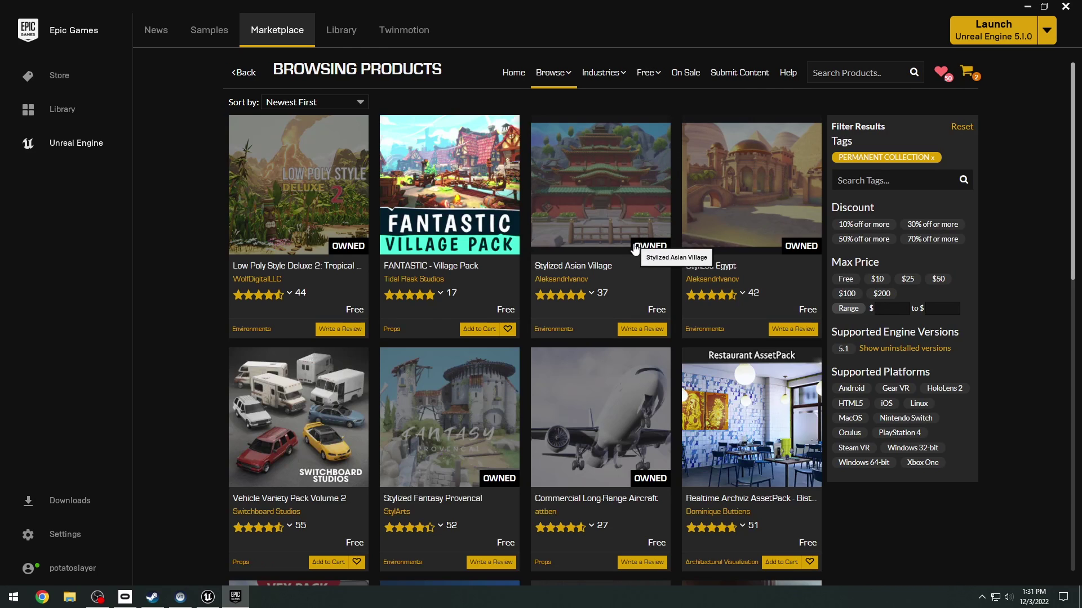
left_click(632, 197)
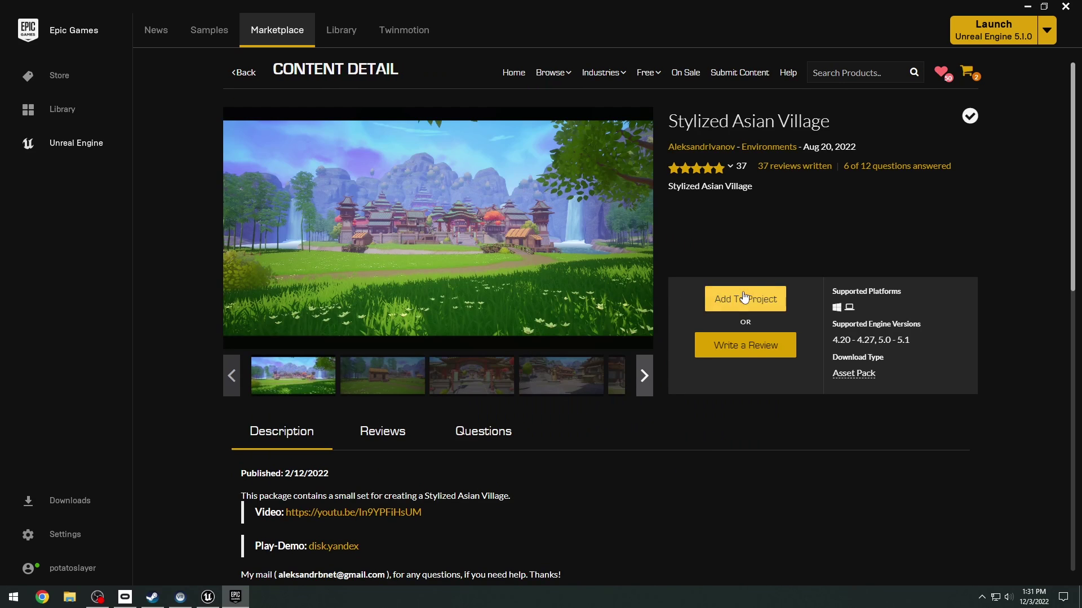
left_click(740, 298)
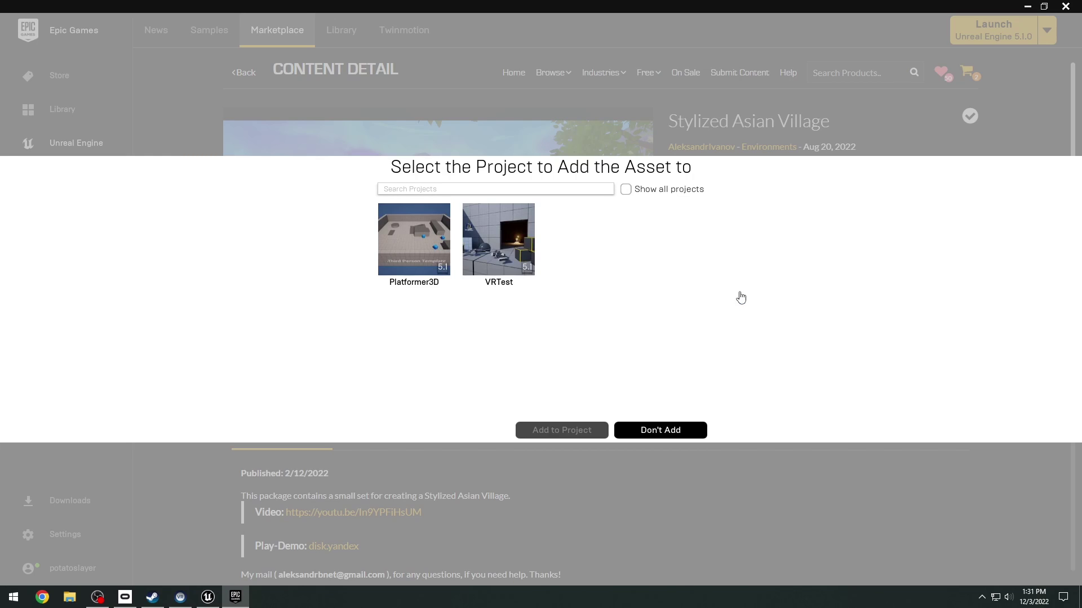
left_click(496, 251)
left_click(550, 427)
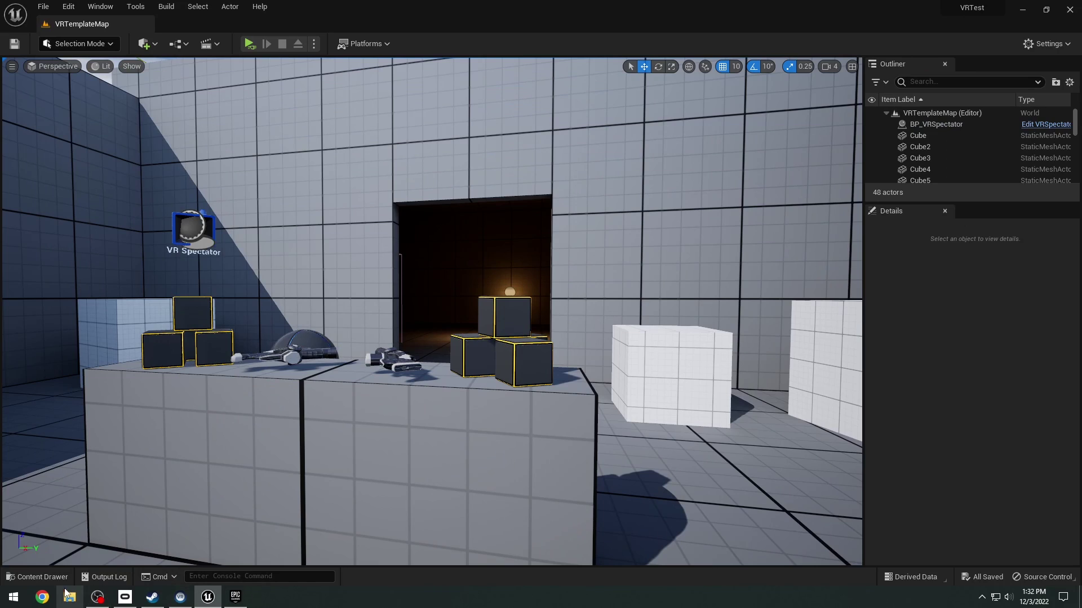
Step: Open the Asian_Village_Demo level from the maps folder inside the project's Asian_Village content folder
left_click(40, 577)
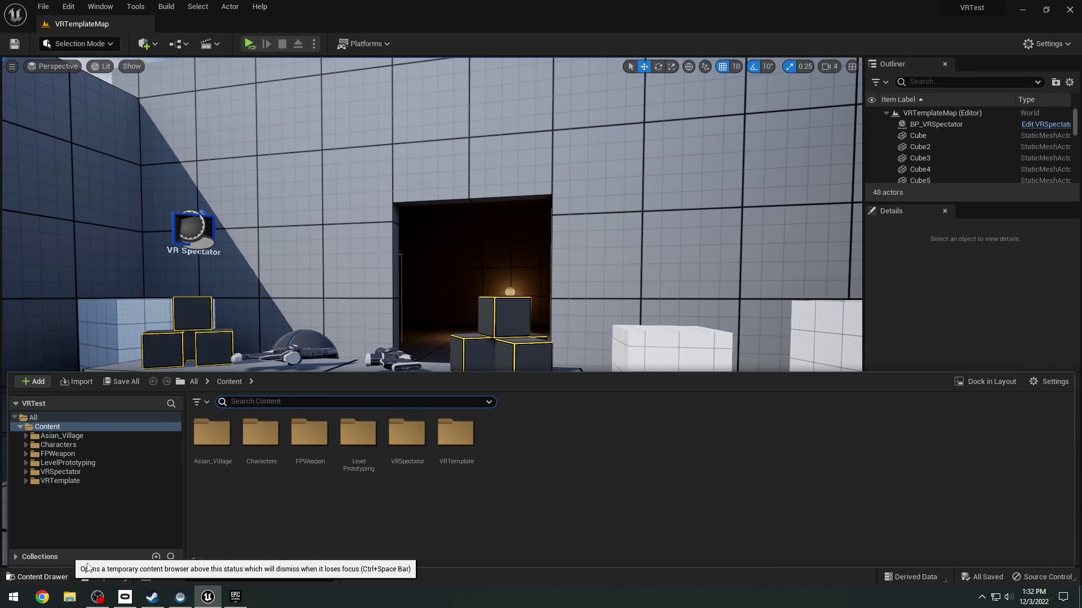
left_click(220, 444)
double_click(220, 443)
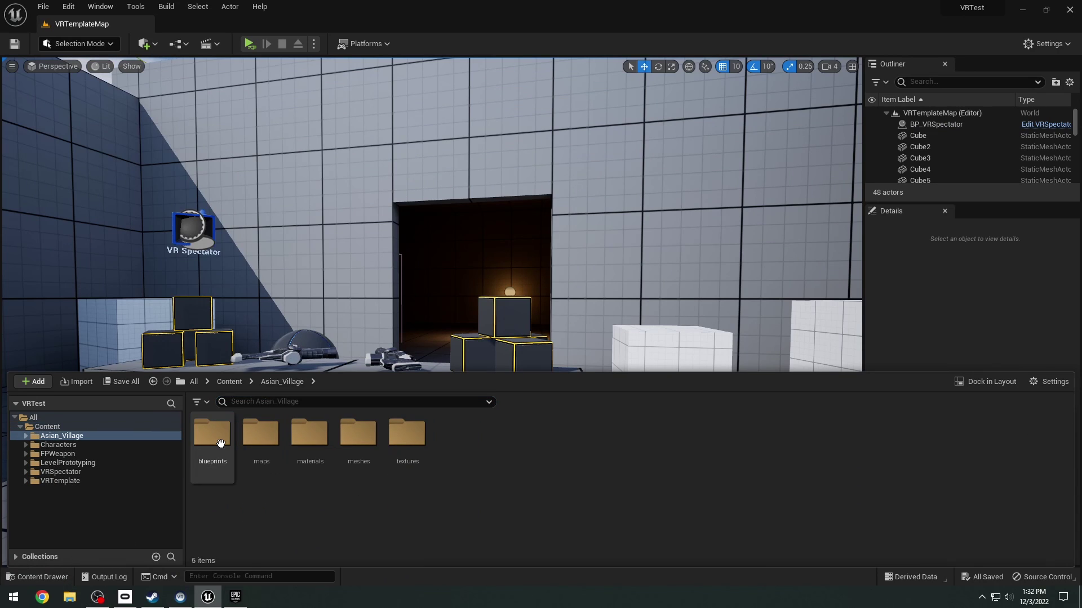
double_click(260, 434)
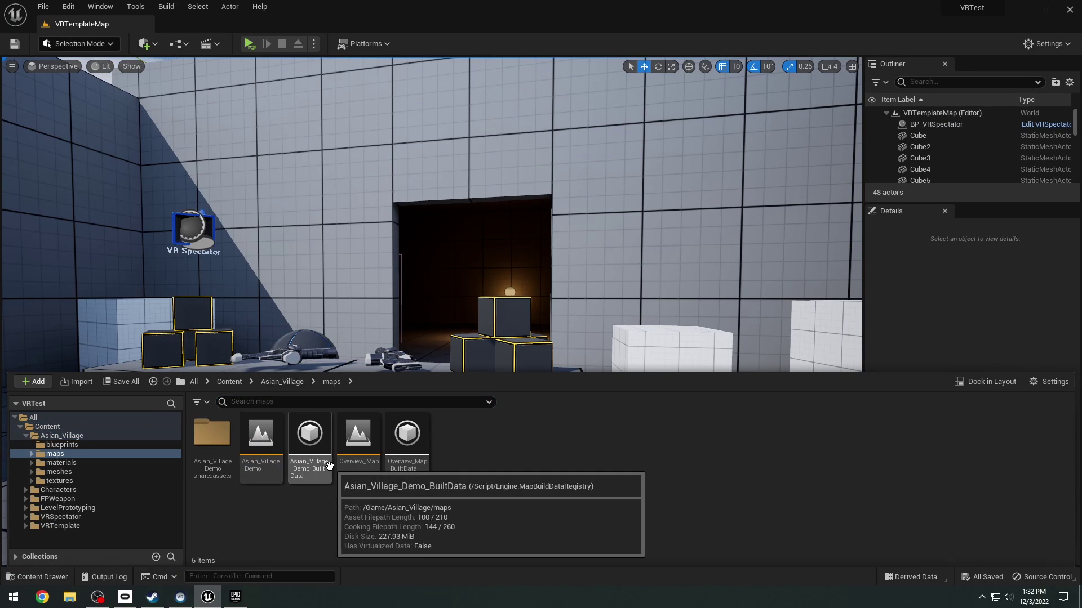
double_click(261, 442)
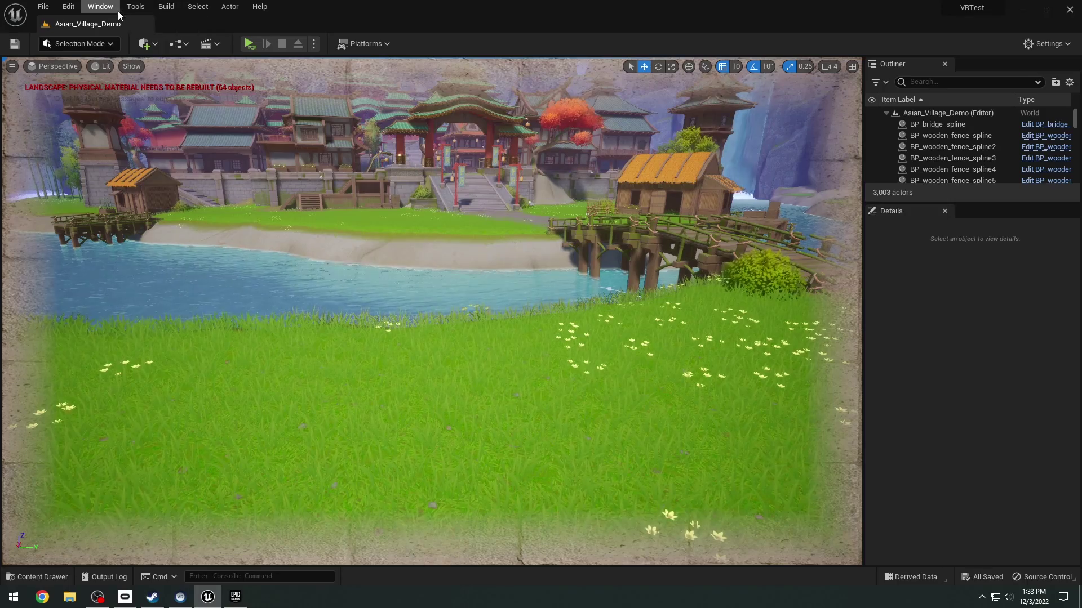
Step: Build all landscape data for the Asian_Village_Demo level
left_click(166, 6)
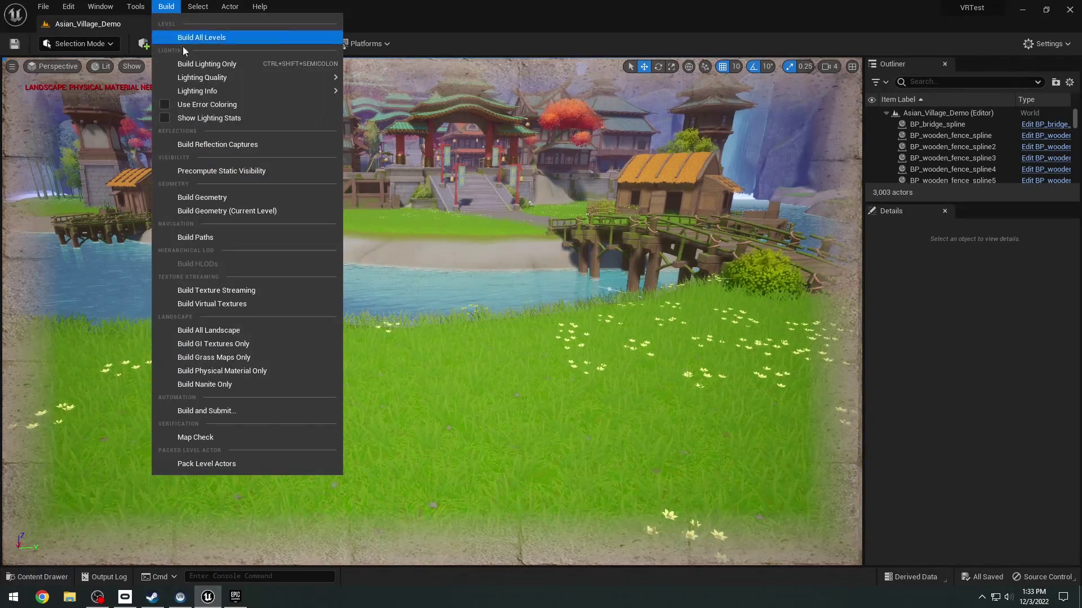
left_click(226, 331)
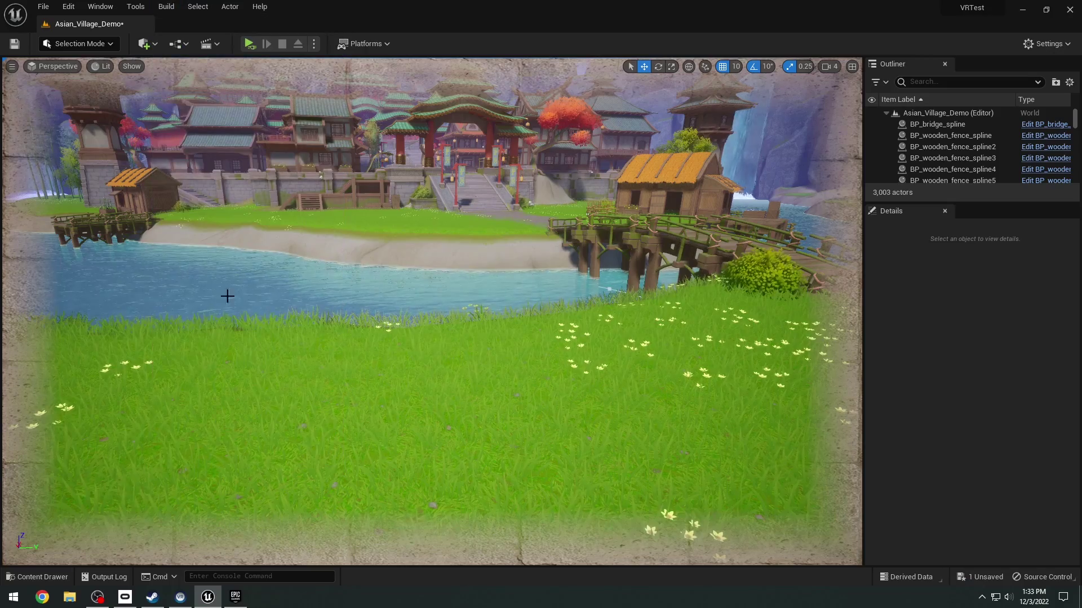
left_click_drag(202, 119, 245, 59)
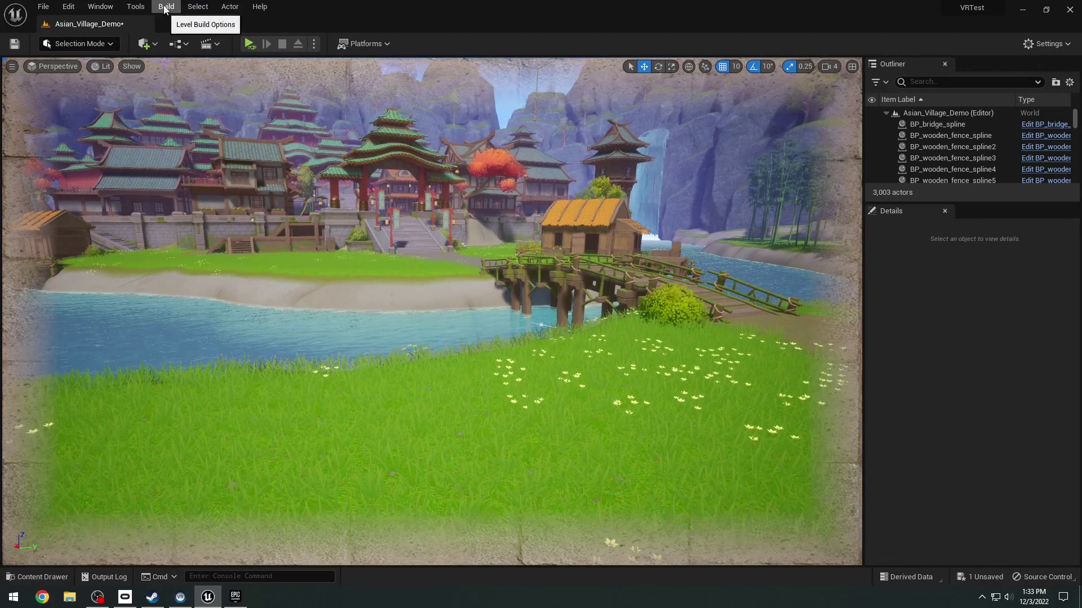
Step: Filter the Outliner for "post", toggle the PostProcessVolume's visibility to check its effect, and delete that volume from the level
left_click(924, 82)
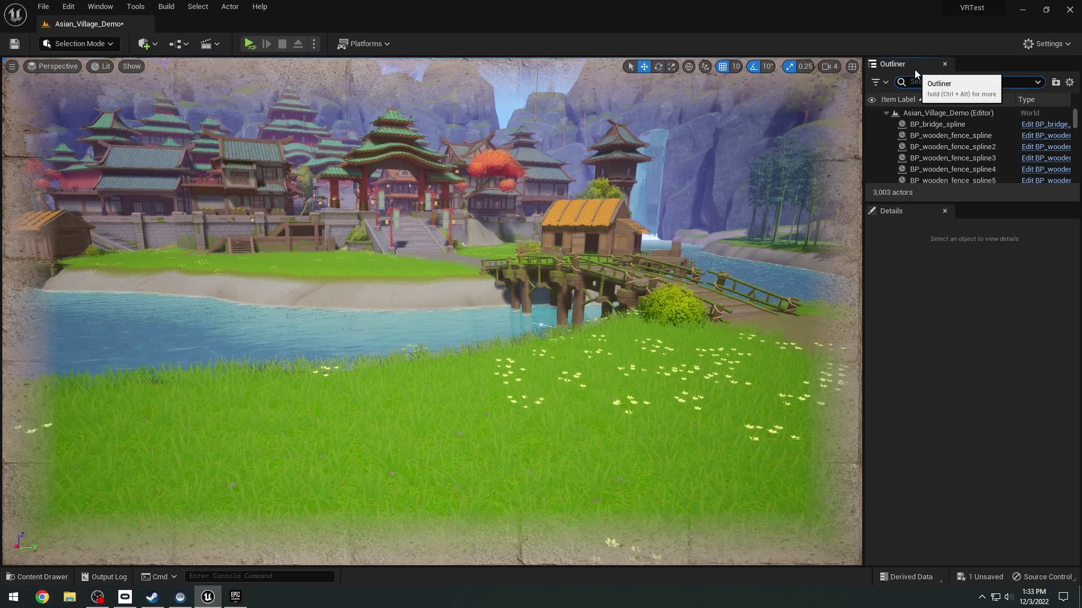
type("ppost")
key("BackSpace")
key("BackSpace")
key("BackSpace")
key("BackSpace")
type("ost")
left_click(871, 124)
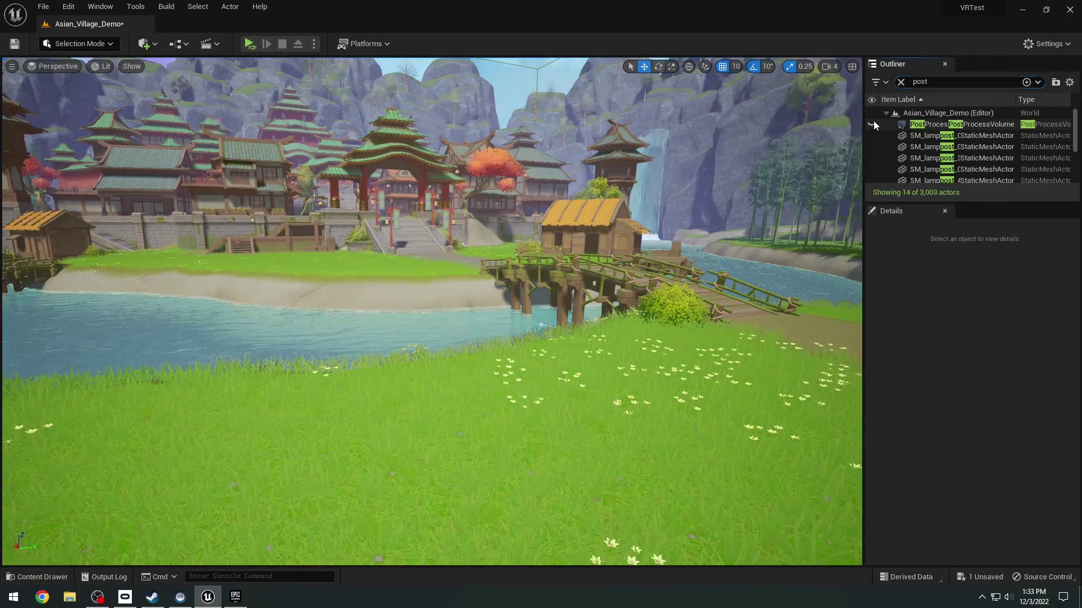
left_click(870, 125)
left_click(871, 124)
left_click(937, 124)
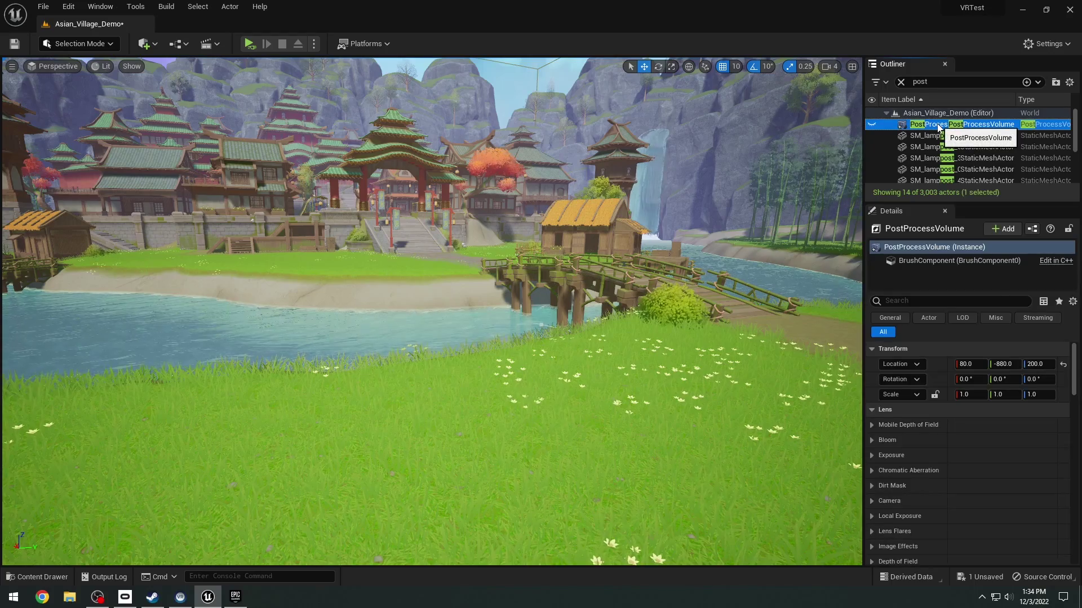
key("Delete")
right_click_drag(447, 126, 462, 127)
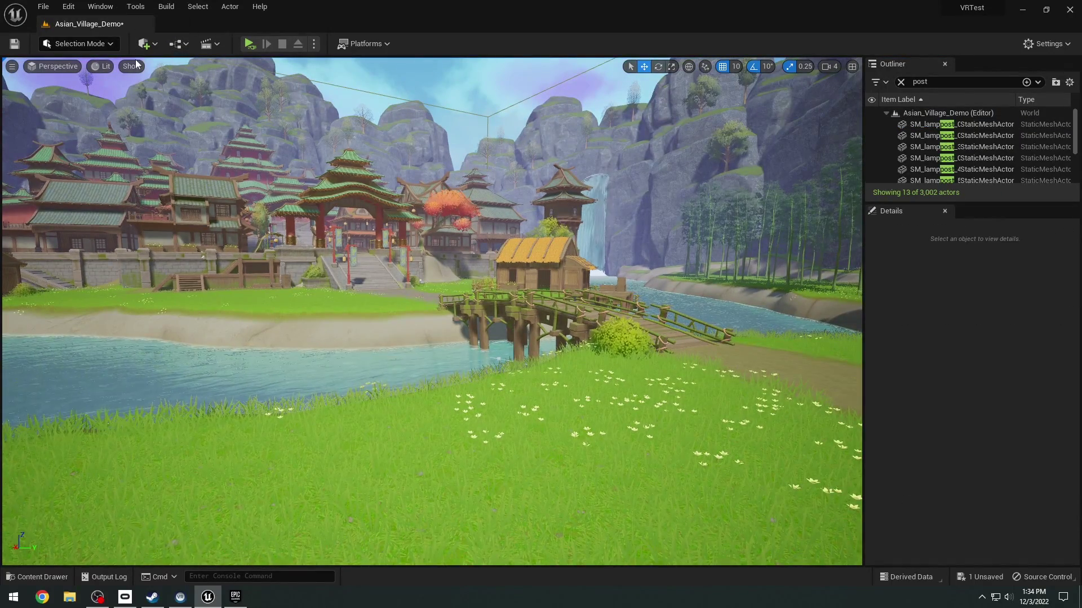
Step: In the World Settings, set the GameMode Override to VRGameMode and expand the Selected GameMode classes
left_click(101, 7)
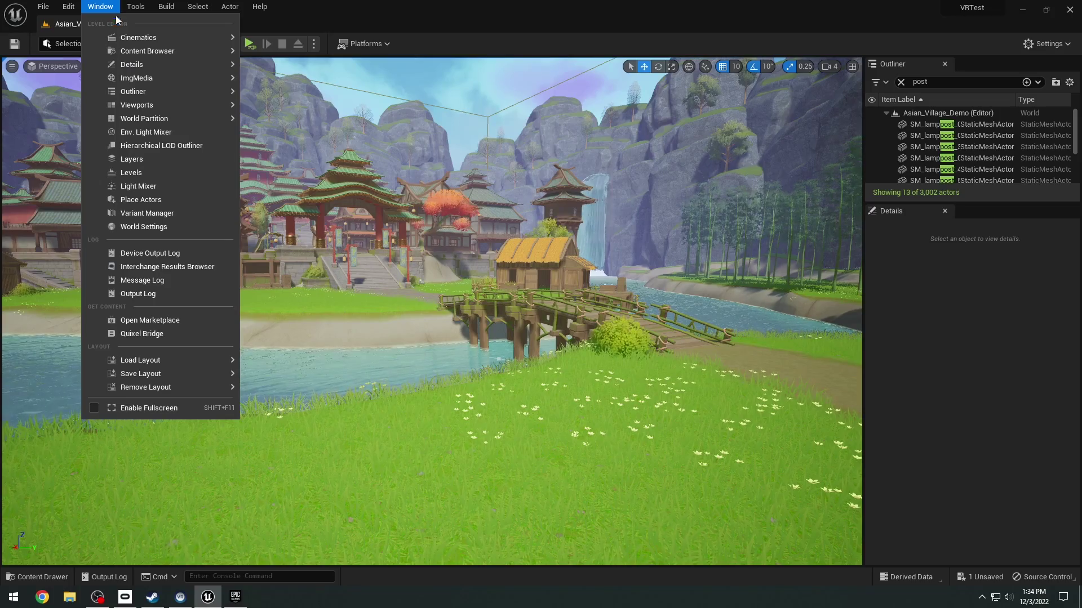
left_click(154, 231)
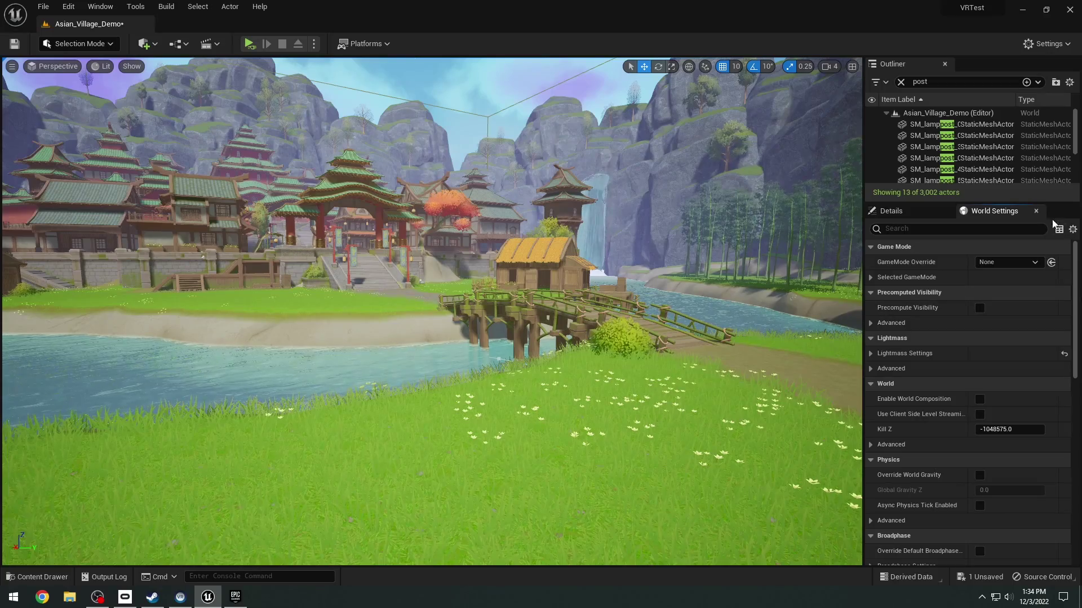
left_click(992, 264)
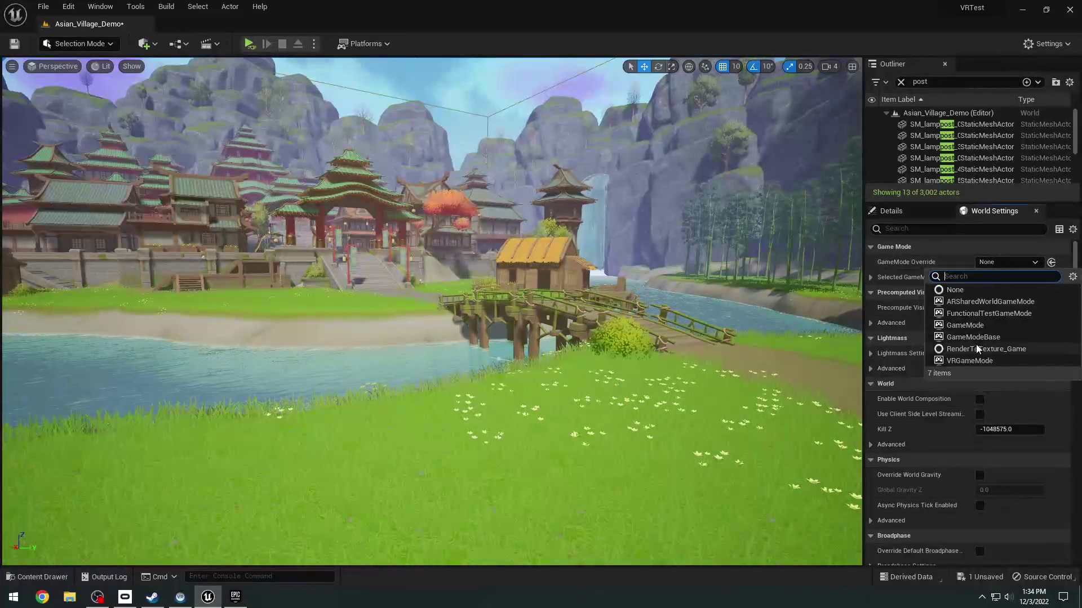
left_click(967, 361)
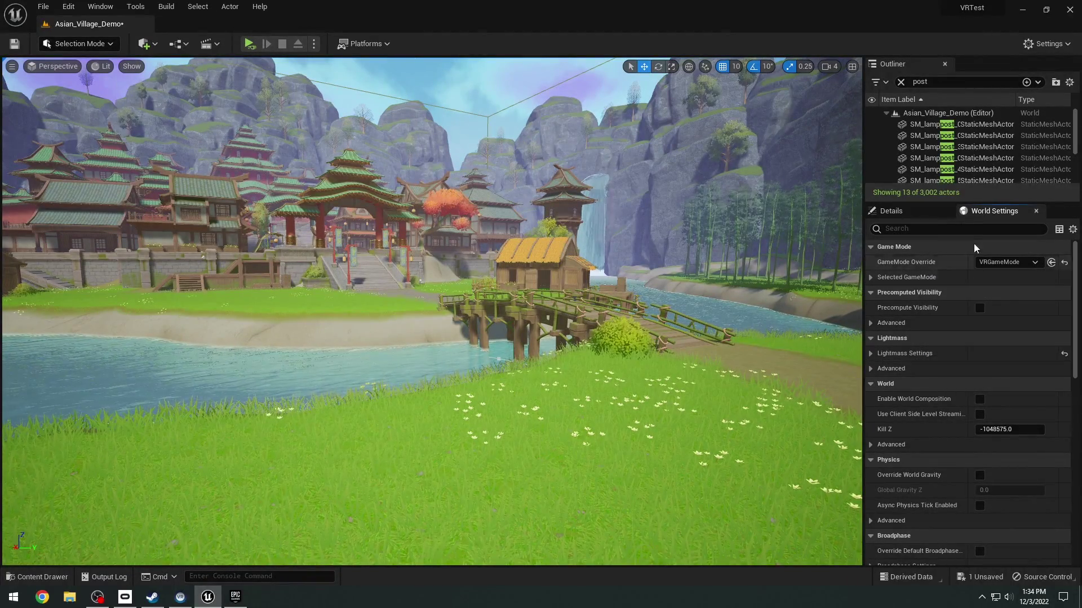
left_click(871, 277)
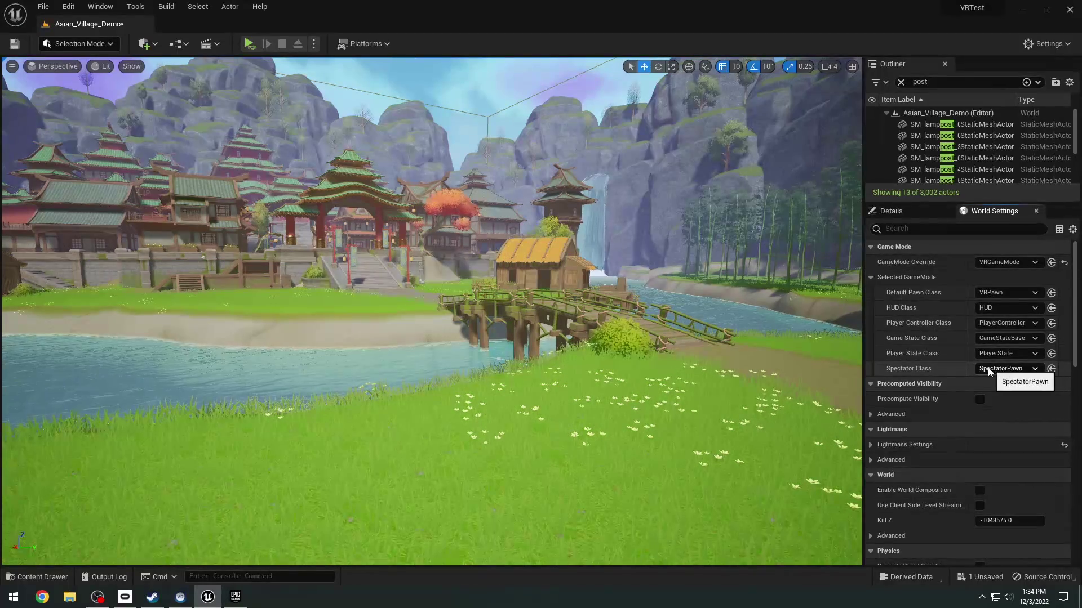
Step: Add a NavMeshBoundsVolume to the level, placing it on the grass near the wooden bridge
left_click(149, 44)
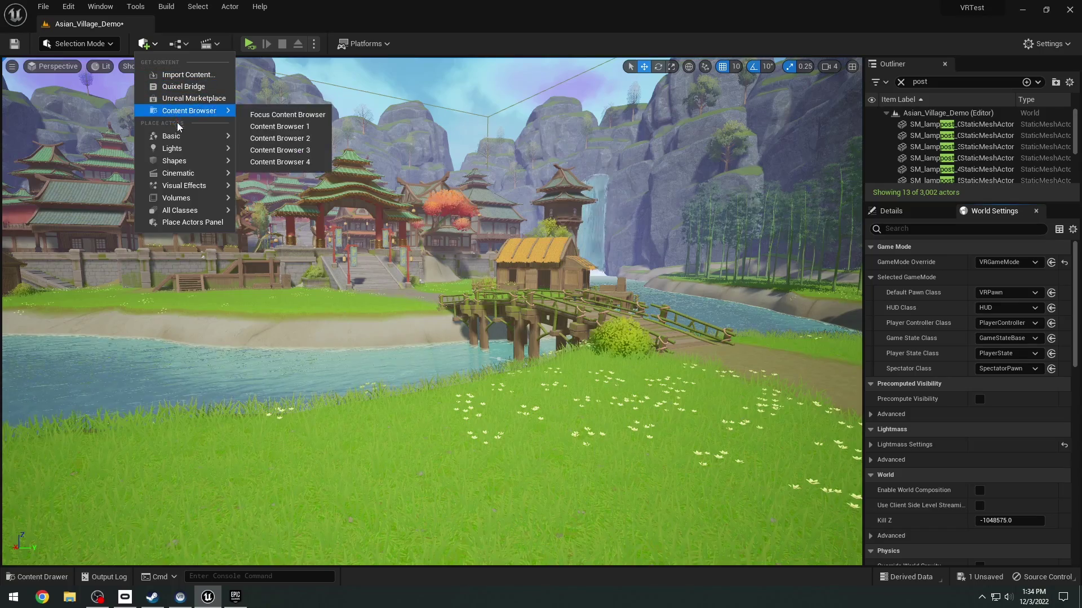
mouse_move(192, 210)
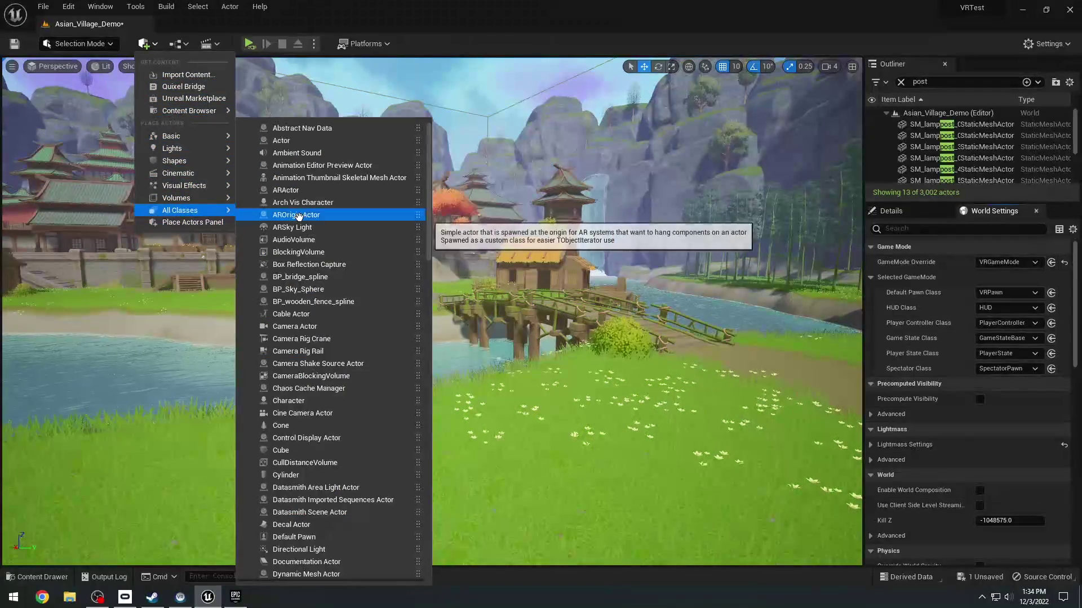
type("nav")
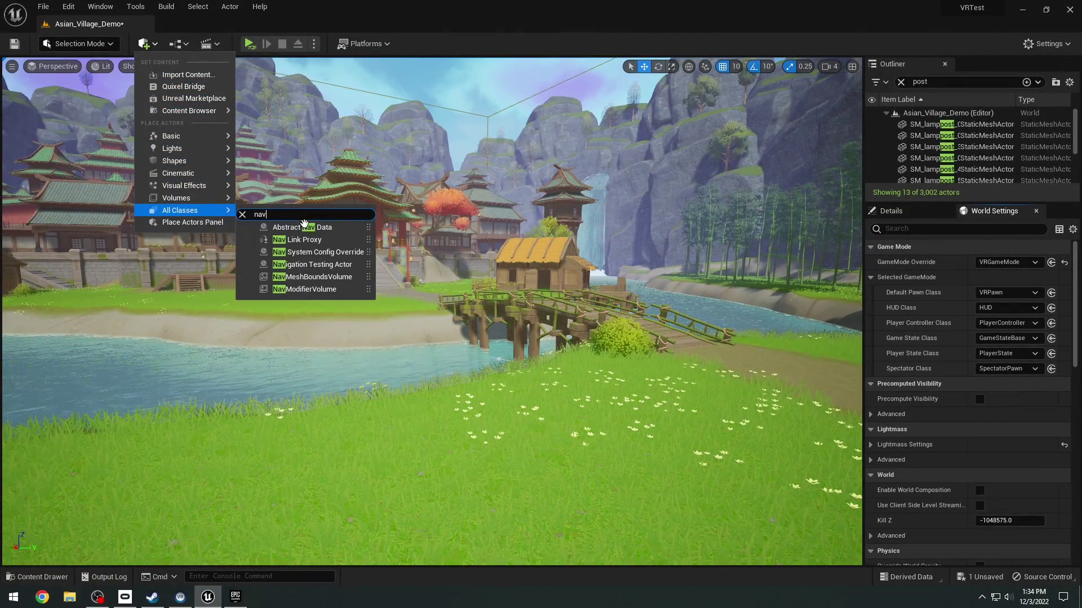
left_click_drag(317, 276, 734, 431)
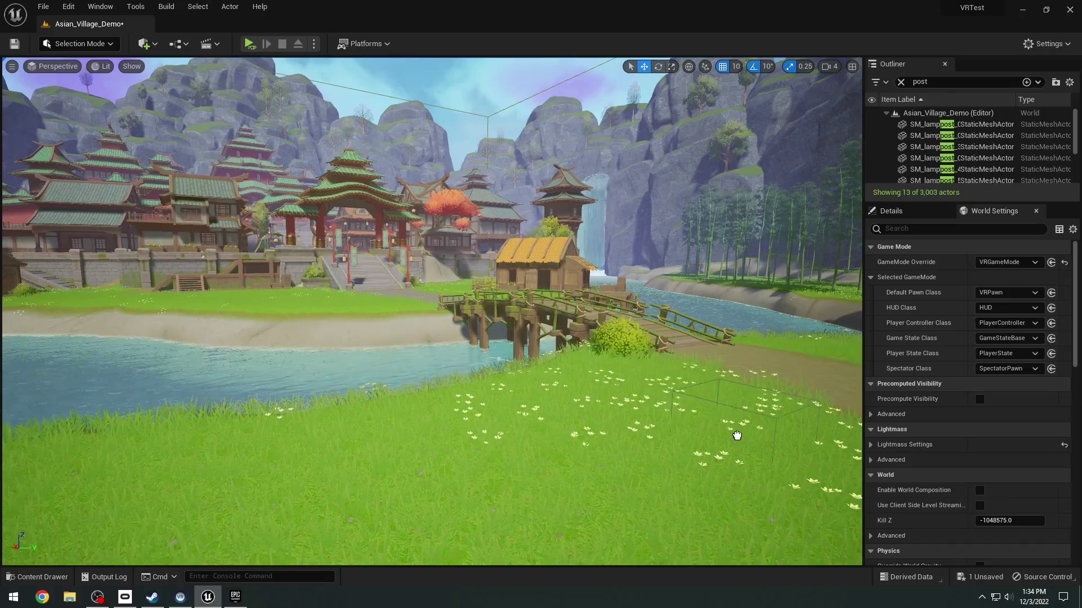
Step: Enlarge the NavMeshBoundsVolume around the village by setting its scale to 200 on X, Y and Z
right_click_drag(711, 394, 490, 306)
key("r")
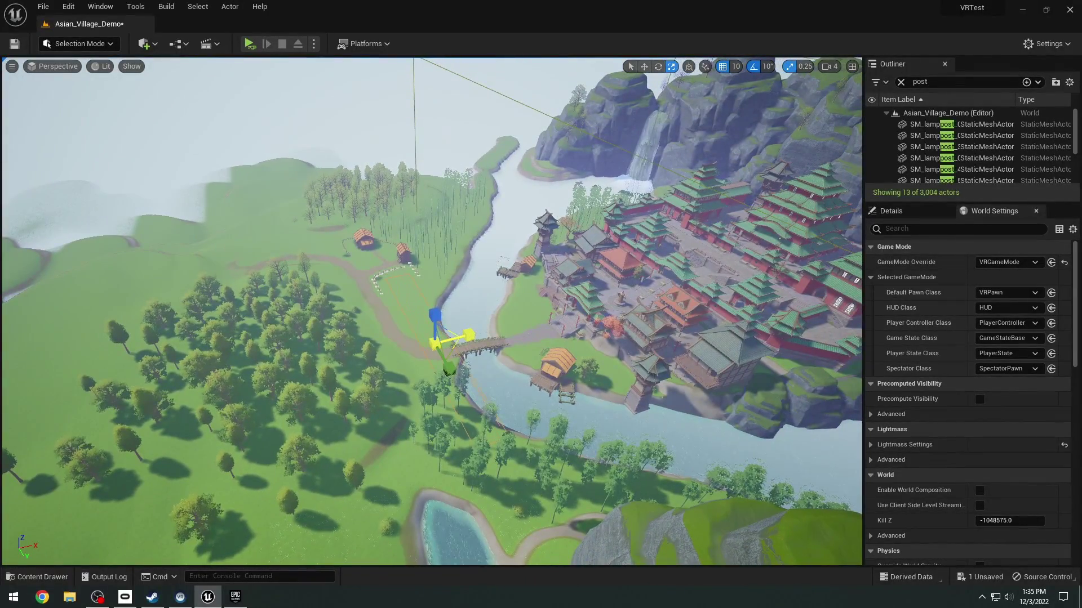
key("w")
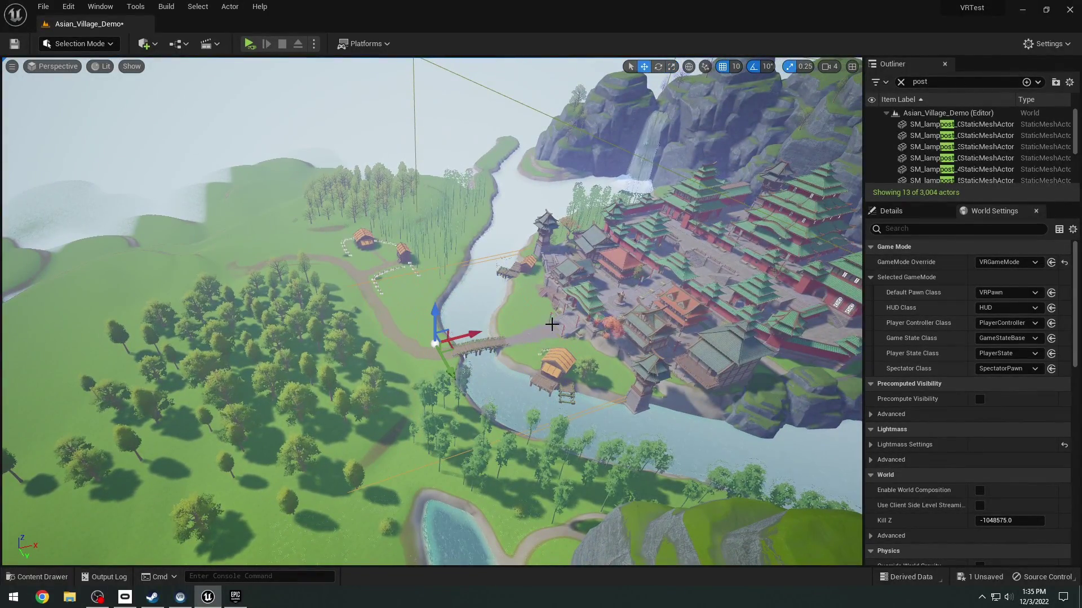
left_click(911, 211)
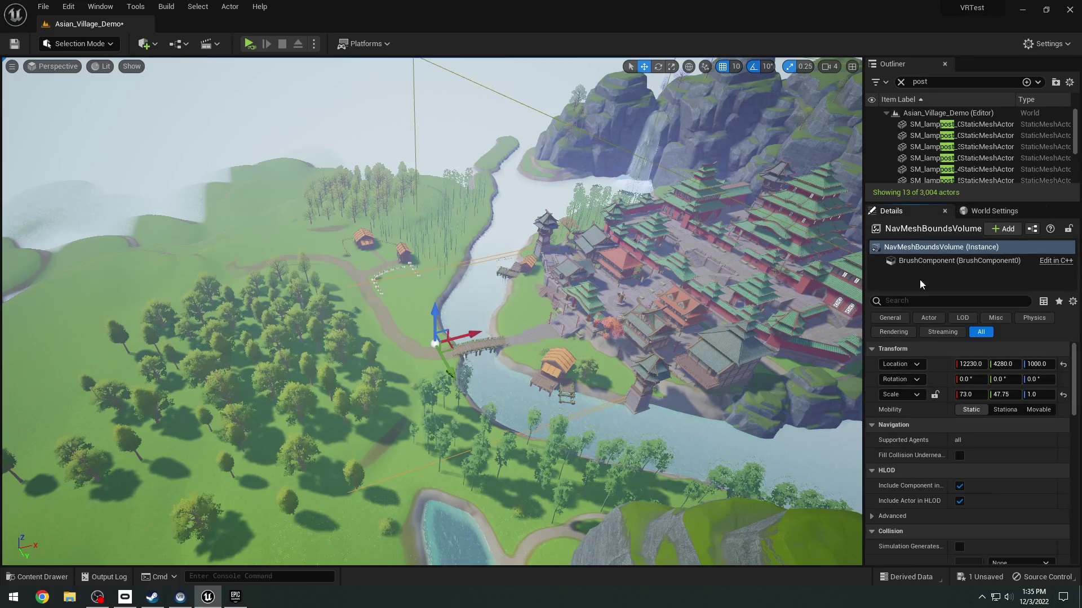
left_click(968, 394)
type("200")
key("Tab")
key("Tab")
type("200")
key("Return")
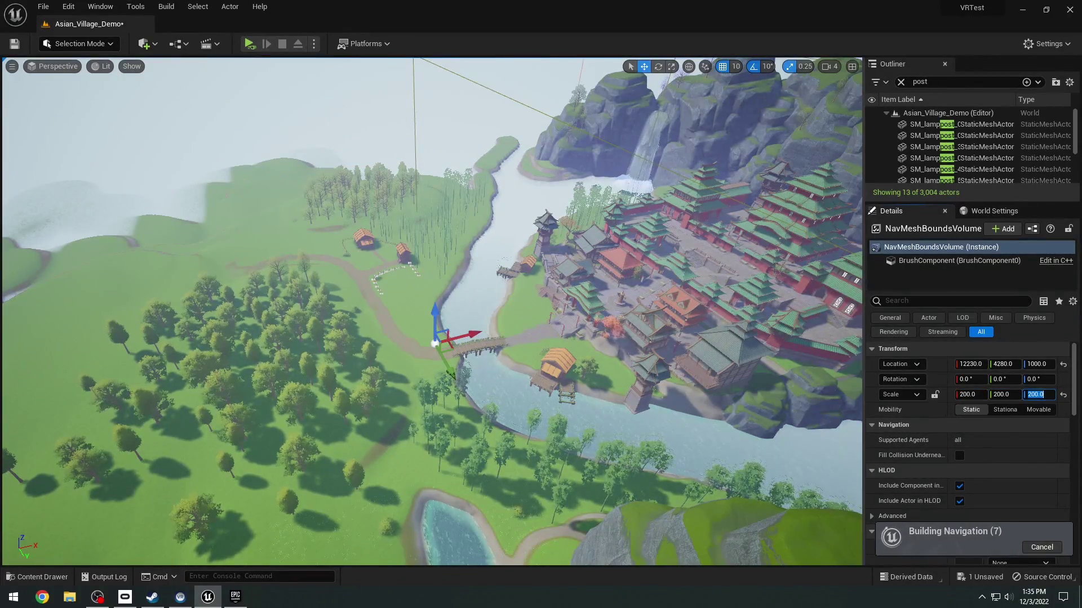
Step: Save the Asian_Village_Demo level and launch it in VR Preview
right_click_drag(431, 312, 432, 311)
left_click(15, 43)
right_click_drag(420, 219, 421, 219)
left_click(276, 70)
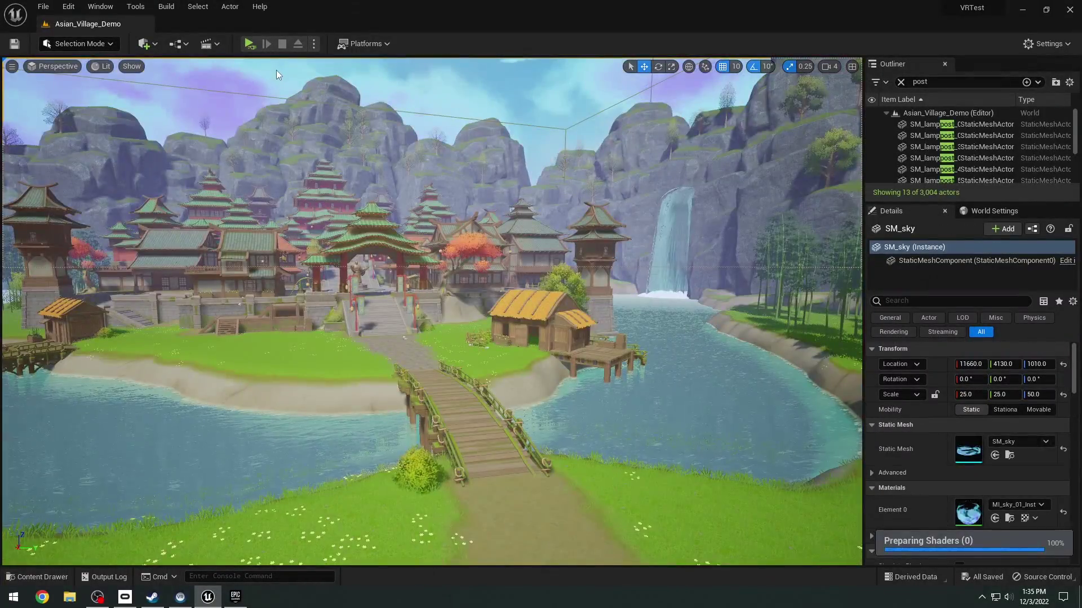
left_click(249, 43)
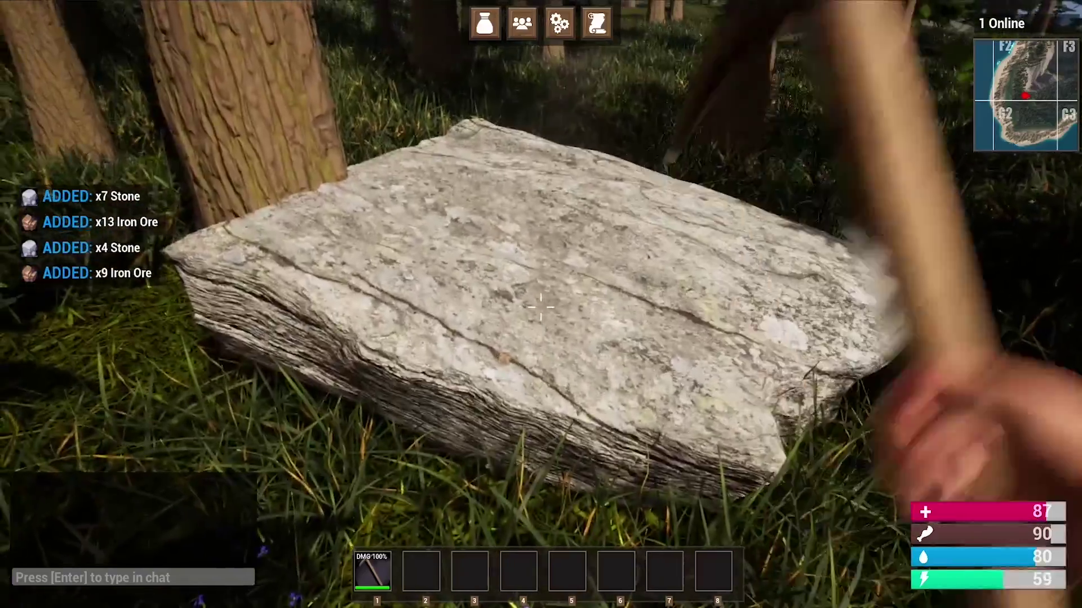
left_click(541, 307)
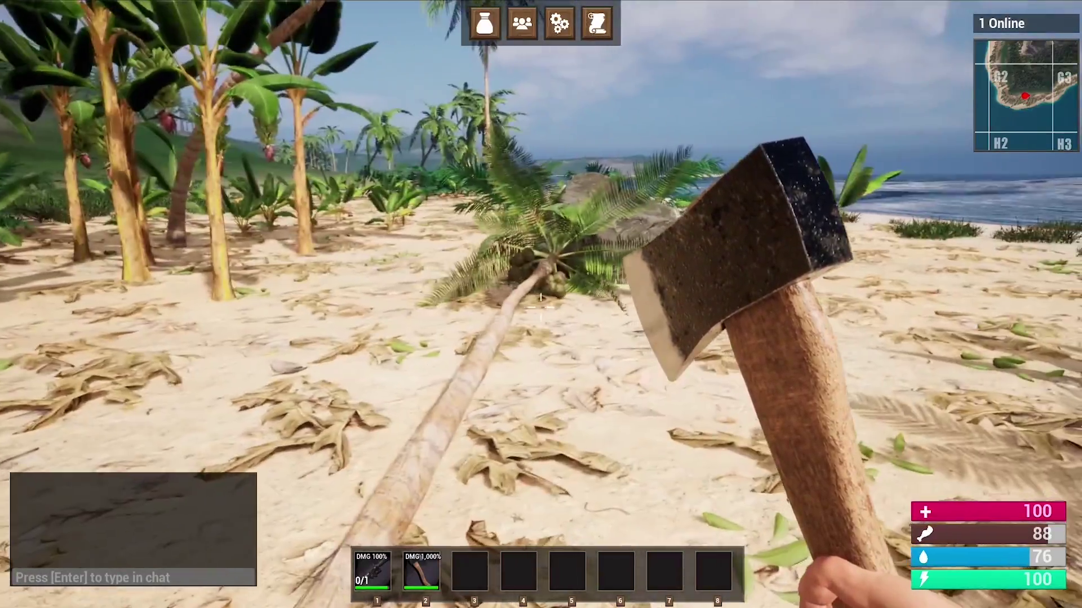
left_click(540, 307)
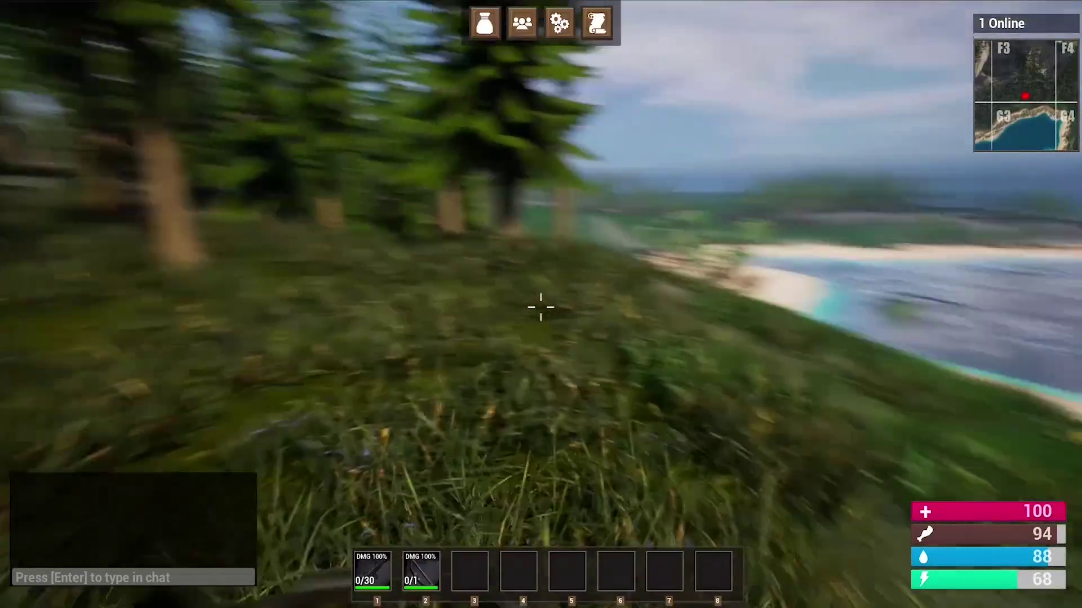
key("1")
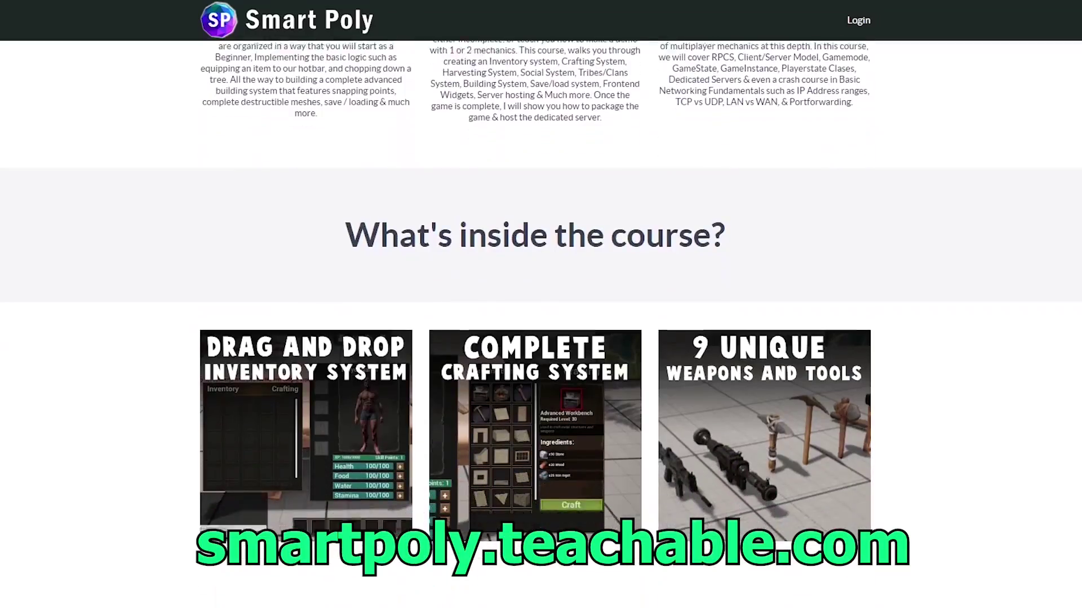